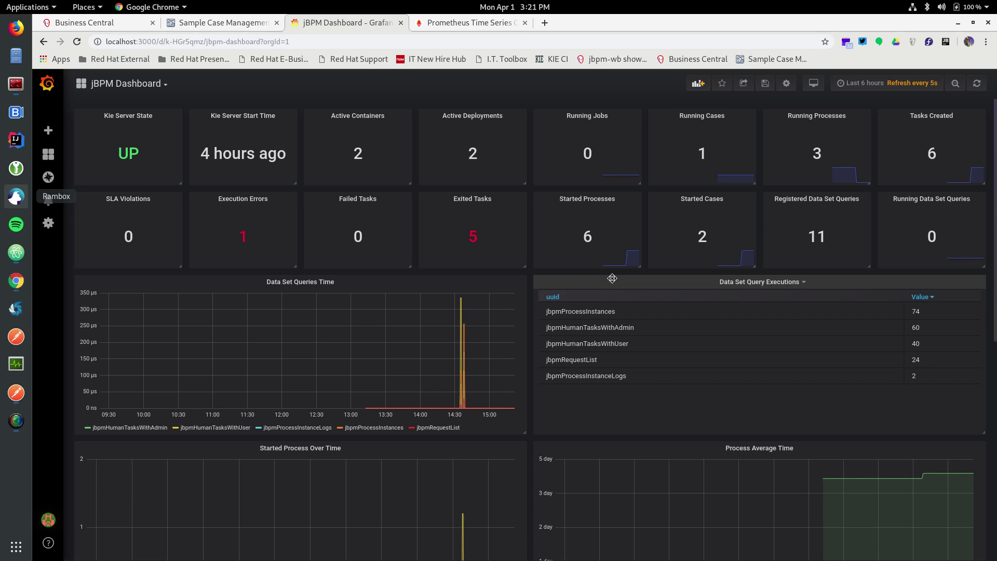
- Highlight the org.kie.prometheus.server.ext.disabled property, set to false, in Atom's standalone.xml
{"action": "key", "text": "alt+Tab"}
{"action": "key", "text": "alt+Tab"}
{"action": "key", "text": "alt+Tab"}
{"action": "key", "text": "alt+Tab"}
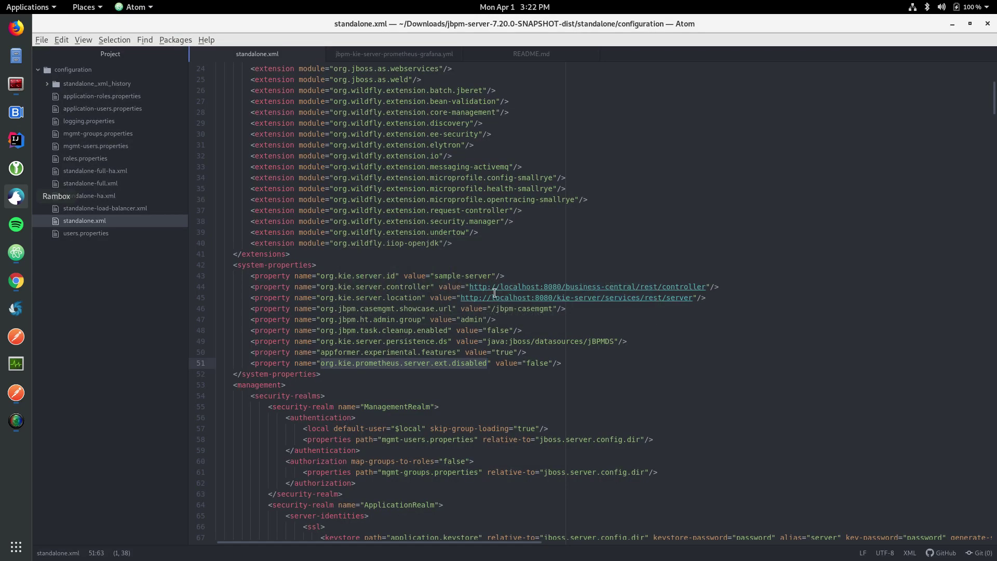
{"action": "left_click", "coordinate": [400, 365]}
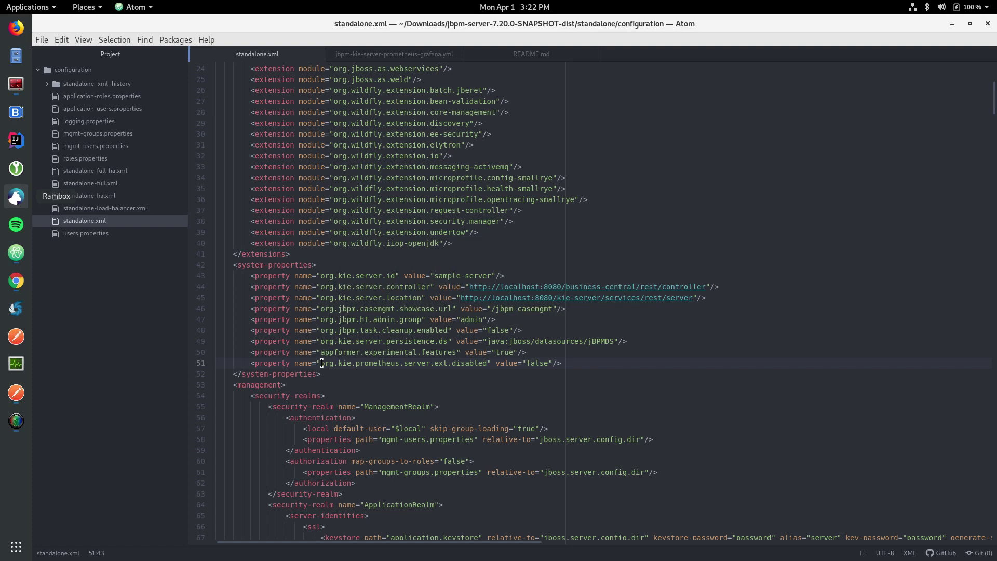
{"action": "left_click_drag", "start_coordinate": [555, 363], "coordinate": [422, 353]}
{"action": "left_click_drag", "start_coordinate": [321, 363], "coordinate": [482, 362]}
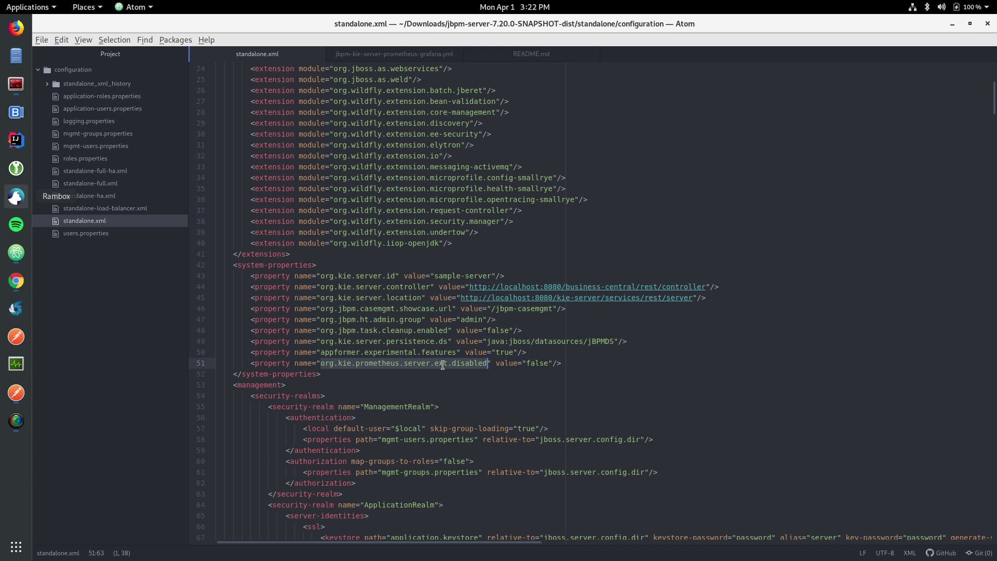
{"action": "key", "text": "alt+Tab"}
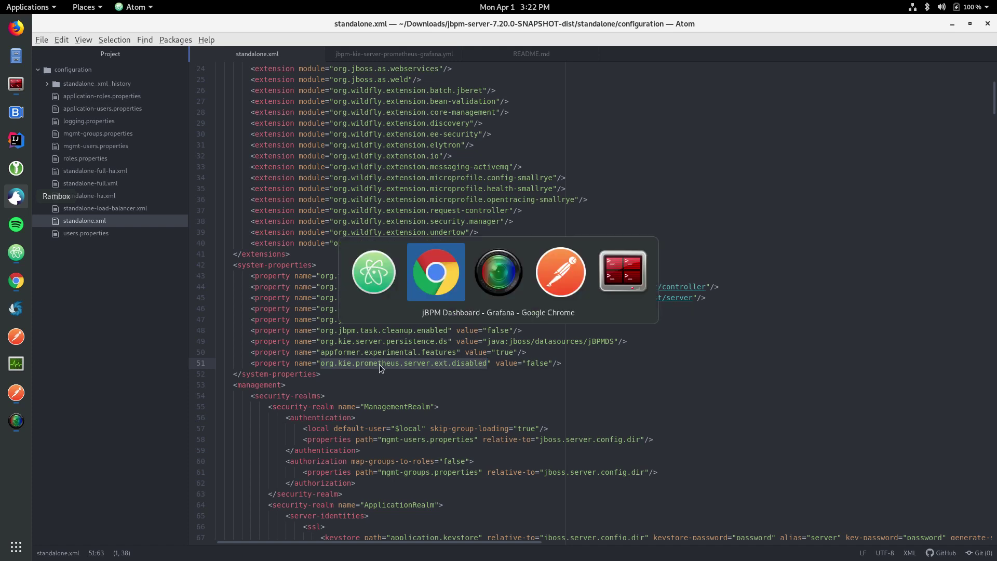
- Send the Postman GET to kie-server/services/rest/metrics and scroll through the Prometheus counters returned
{"action": "key", "text": "alt+Tab"}
{"action": "key", "text": "alt+Tab"}
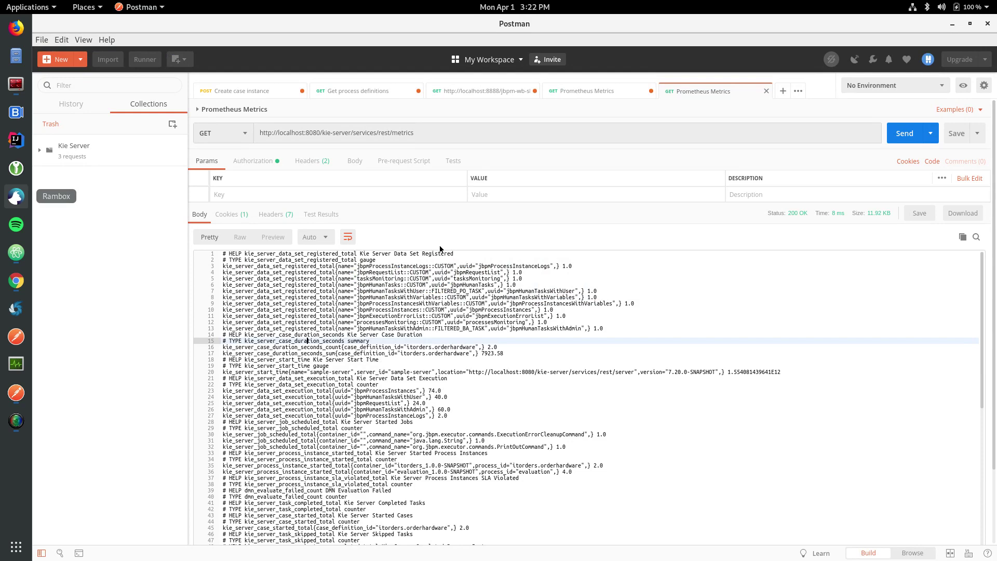
{"action": "left_click", "coordinate": [905, 134]}
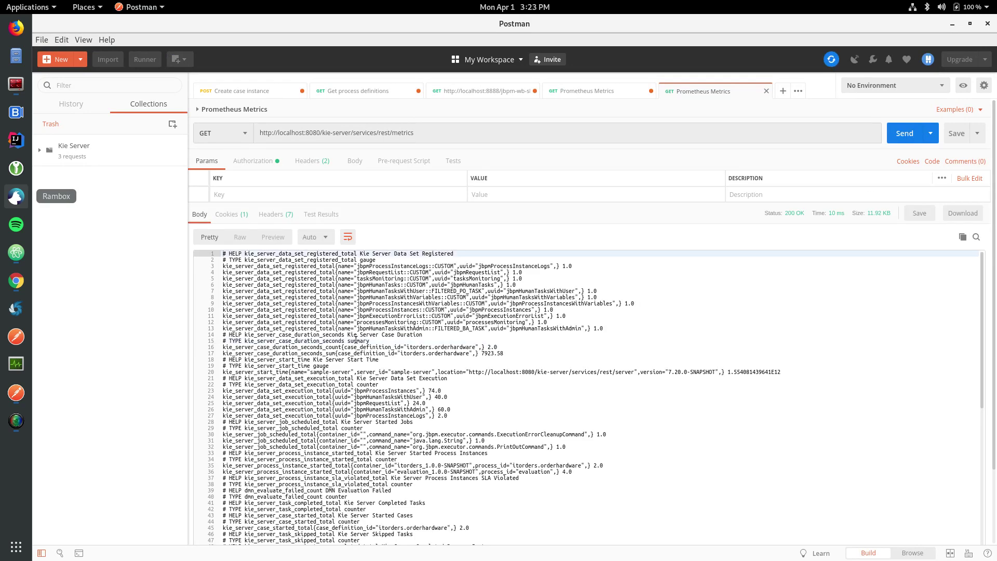
{"action": "scroll", "coordinate": [290, 332], "scroll_direction": "down", "scroll_amount": 3}
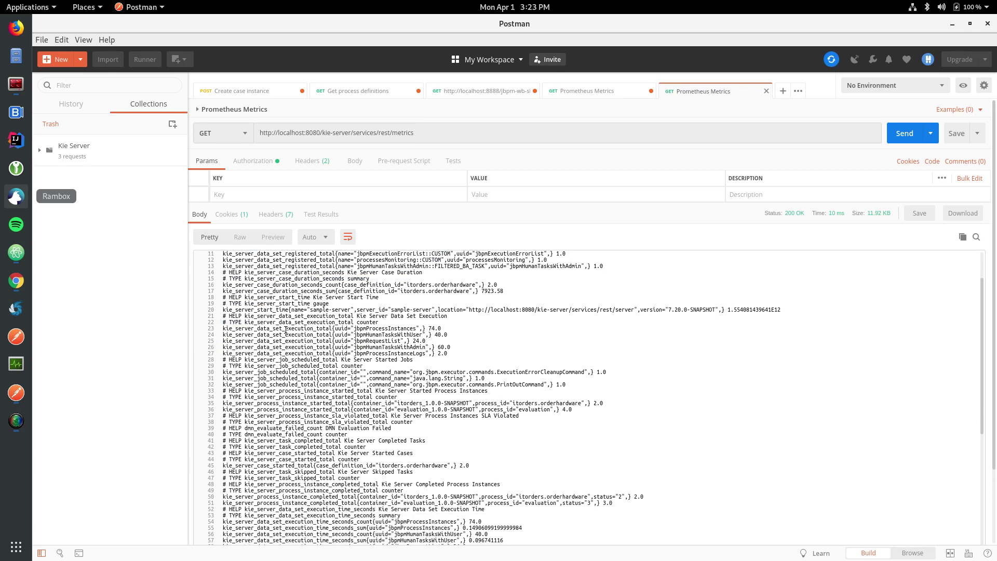
{"action": "scroll", "coordinate": [285, 330], "scroll_direction": "down", "scroll_amount": 15}
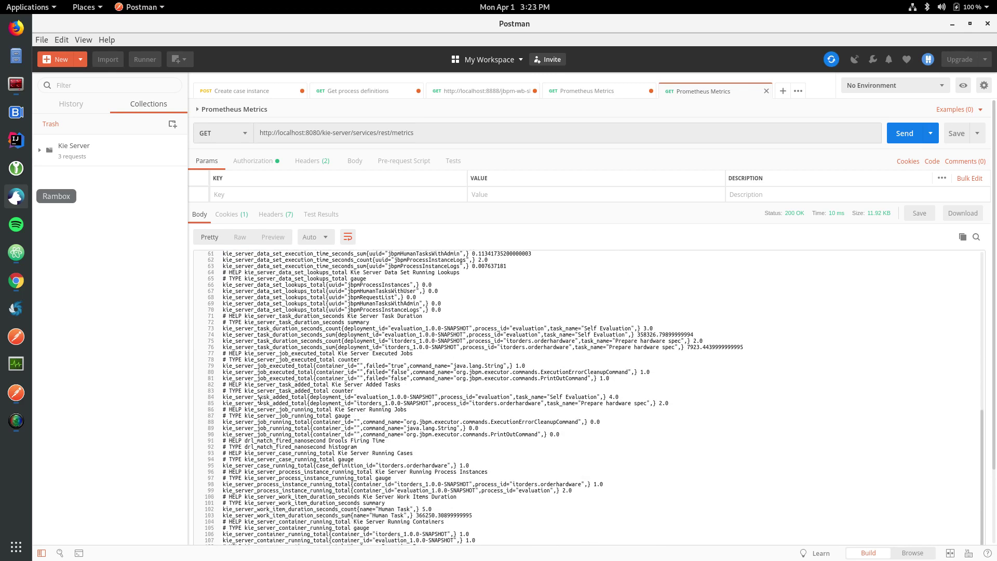
{"action": "scroll", "coordinate": [260, 400], "scroll_direction": "down", "scroll_amount": 10}
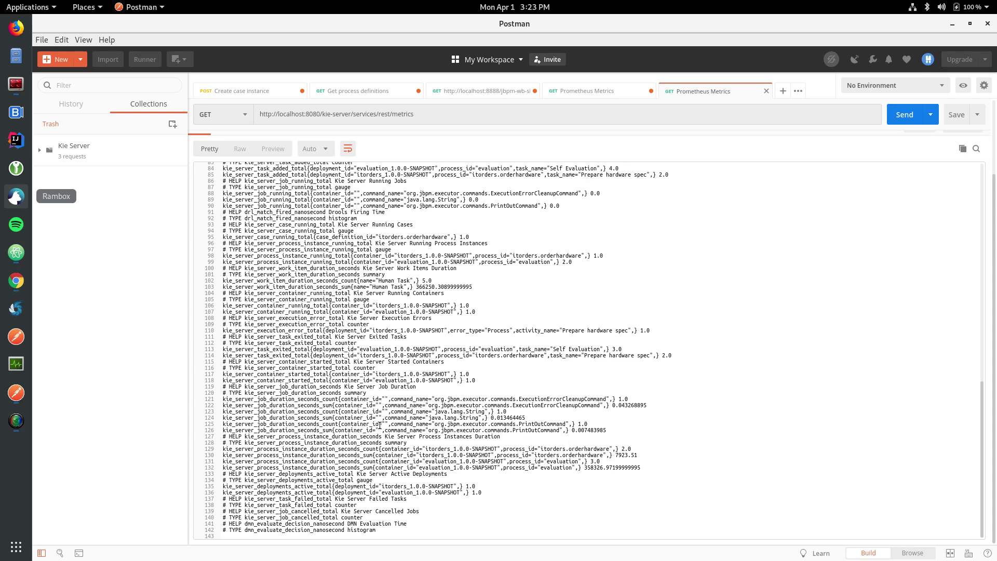
{"action": "scroll", "coordinate": [276, 409], "scroll_direction": "up", "scroll_amount": 5}
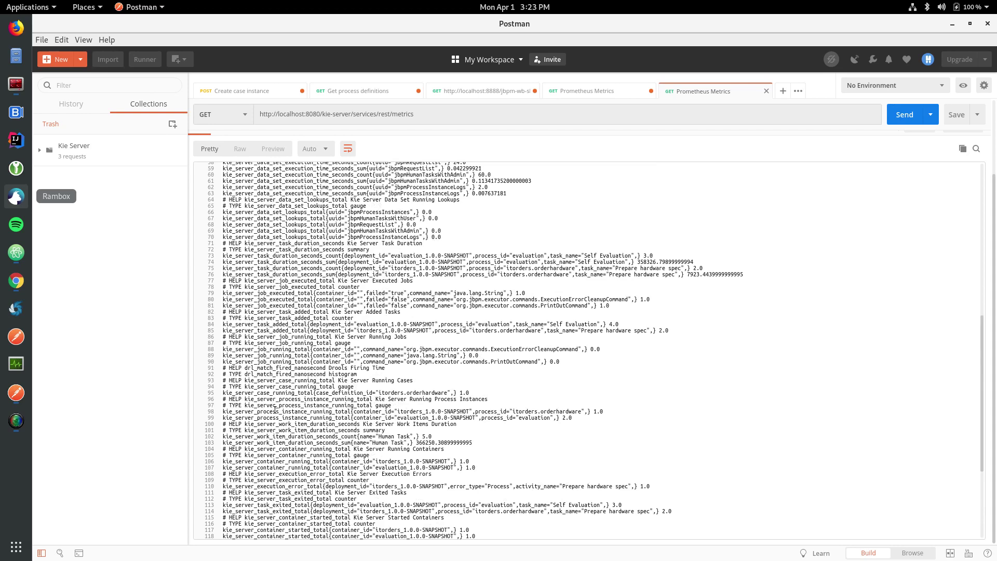
{"action": "scroll", "coordinate": [275, 409], "scroll_direction": "up", "scroll_amount": 6}
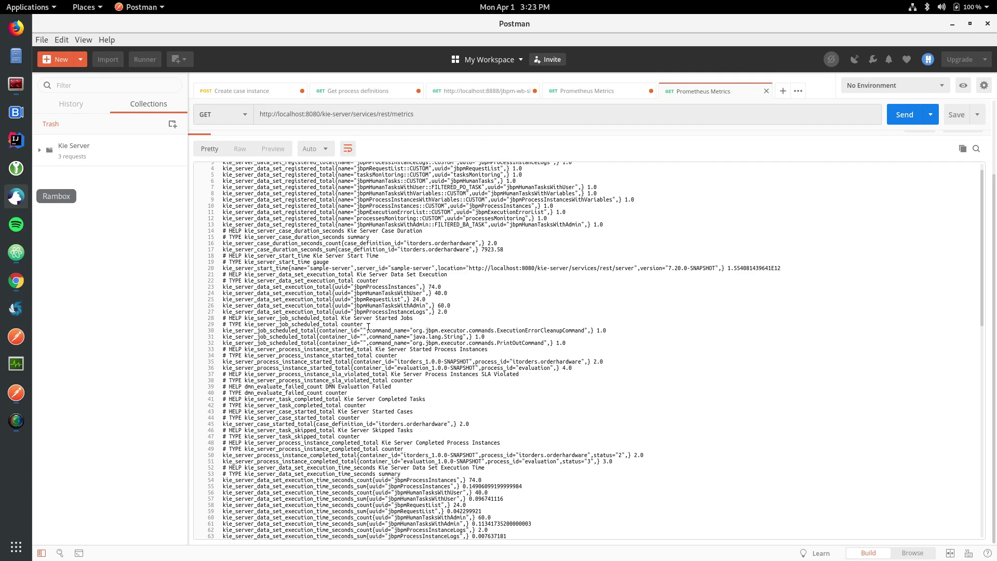
{"action": "scroll", "coordinate": [368, 327], "scroll_direction": "up", "scroll_amount": 1}
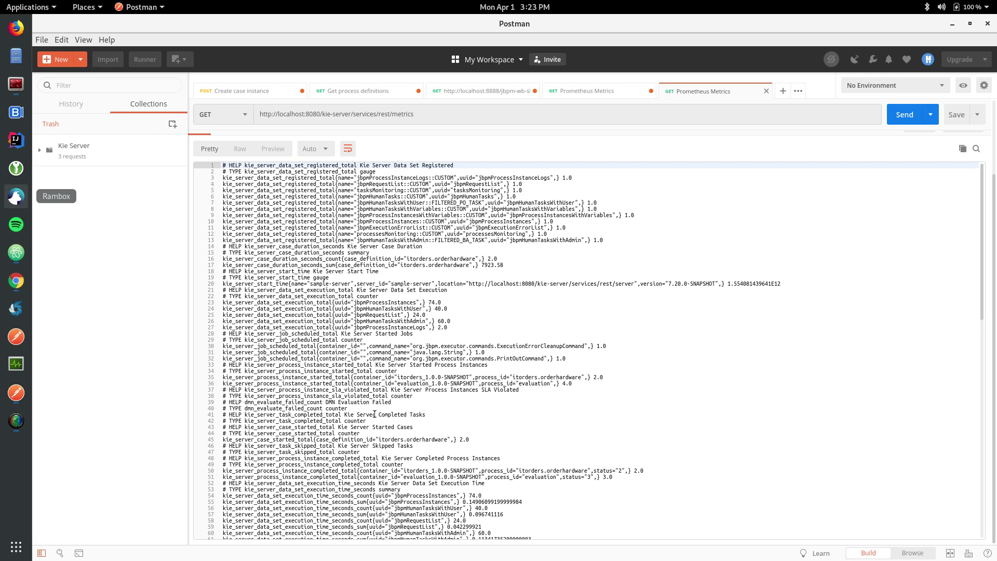
{"action": "scroll", "coordinate": [374, 413], "scroll_direction": "down", "scroll_amount": 2}
{"action": "key", "text": "alt+Tab"}
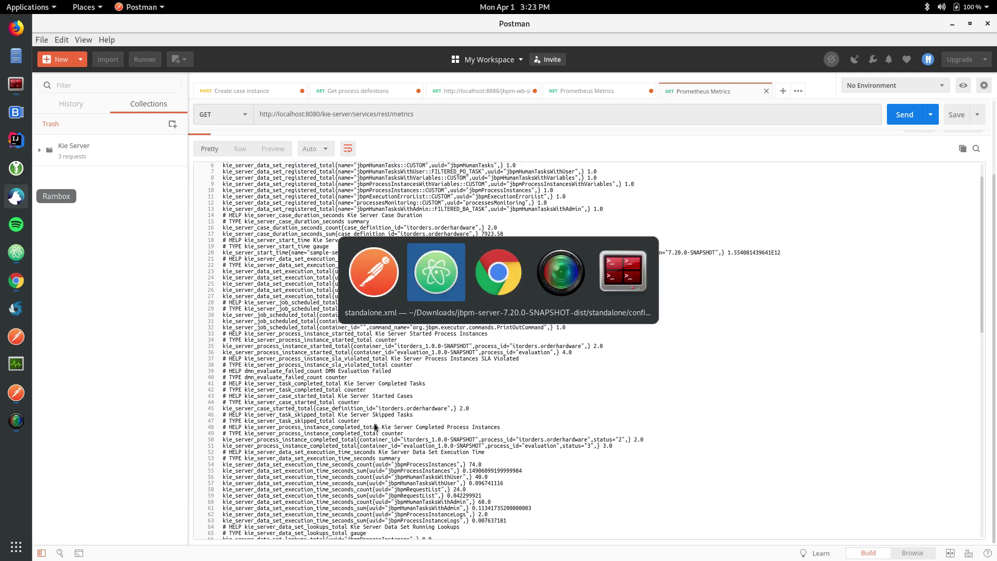
{"action": "key", "text": "alt+Tab"}
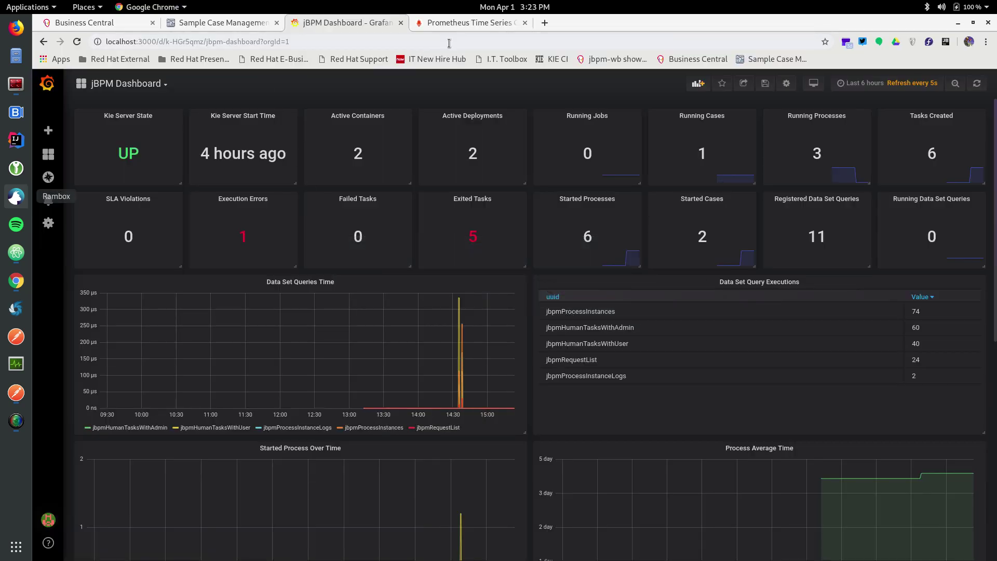
- Show the Prometheus Targets page with the localhost:8080 kie-server endpoint UP (1/1)
{"action": "left_click", "coordinate": [449, 26]}
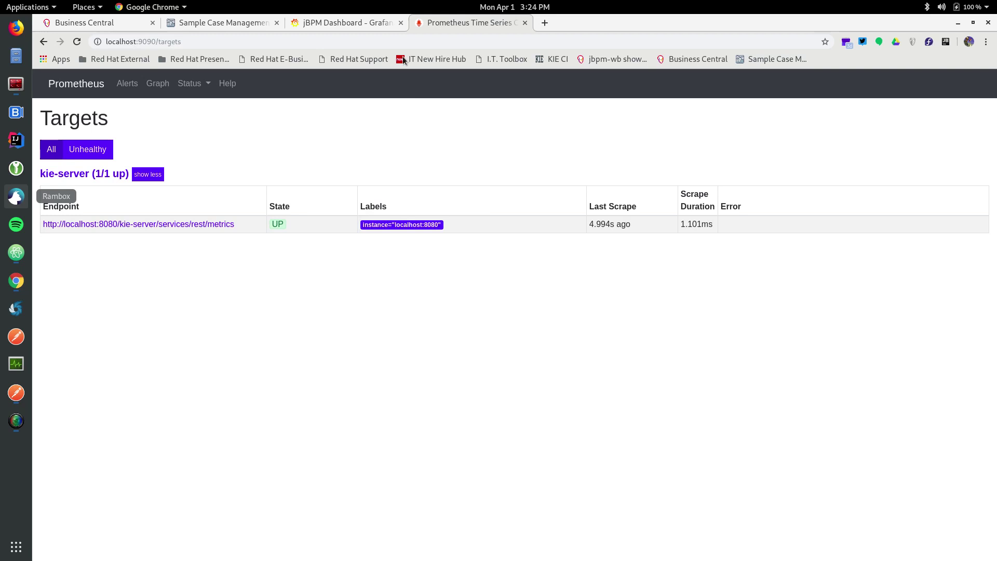
- Review the jBPM Dashboard counts, then list Business Central's three active process instances
{"action": "left_click", "coordinate": [336, 22]}
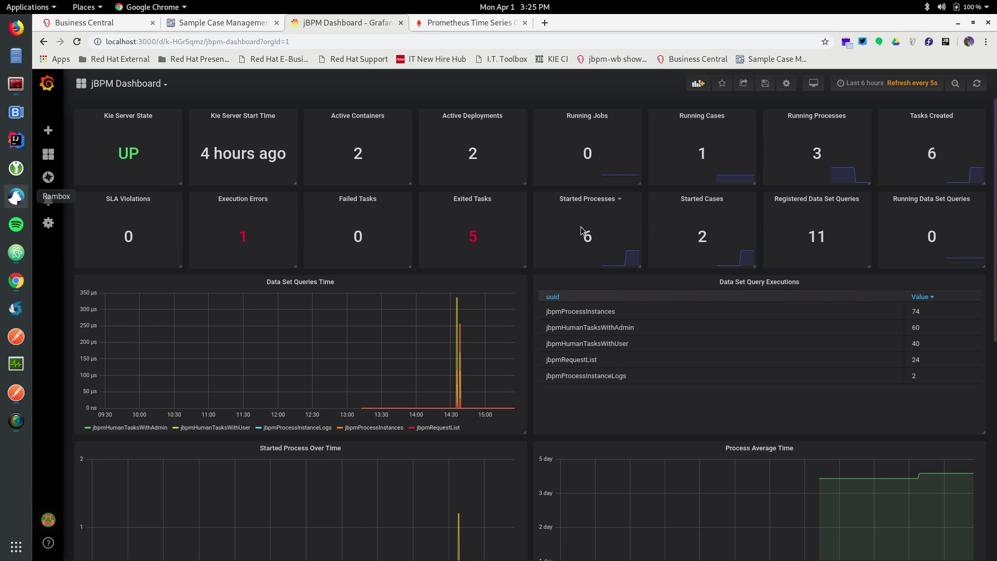
{"action": "scroll", "coordinate": [581, 226], "scroll_direction": "down", "scroll_amount": 1}
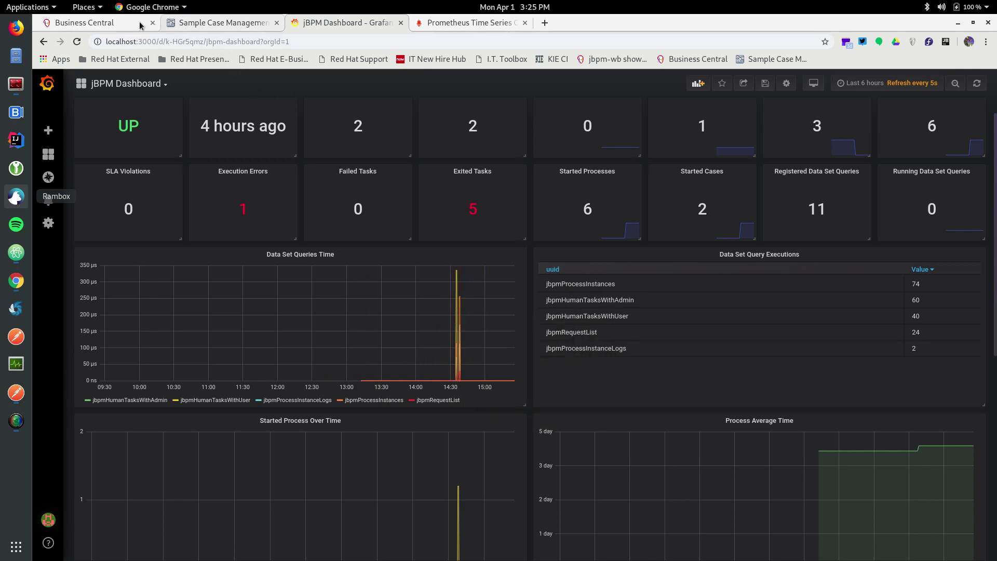
{"action": "left_click", "coordinate": [98, 24]}
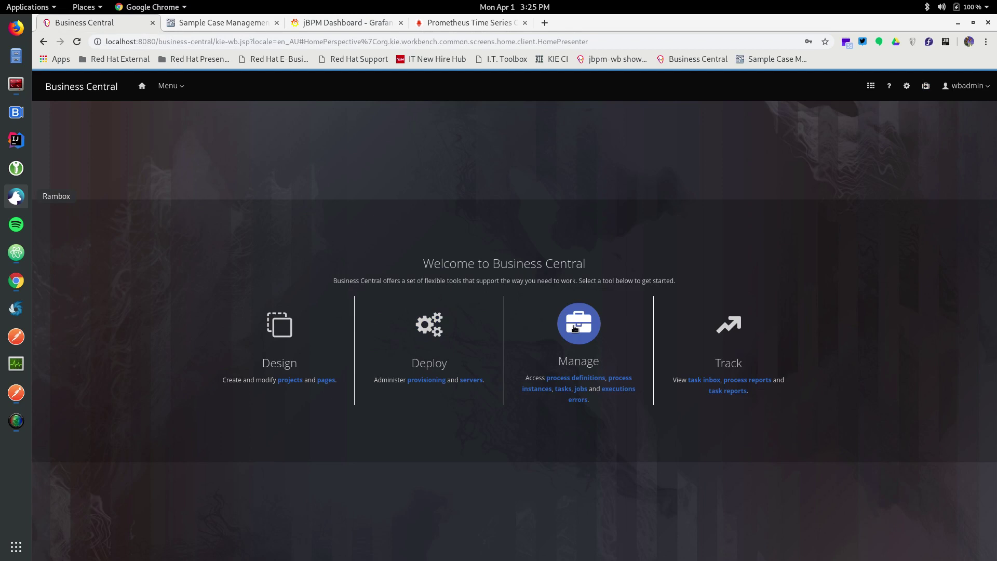
{"action": "left_click", "coordinate": [568, 328]}
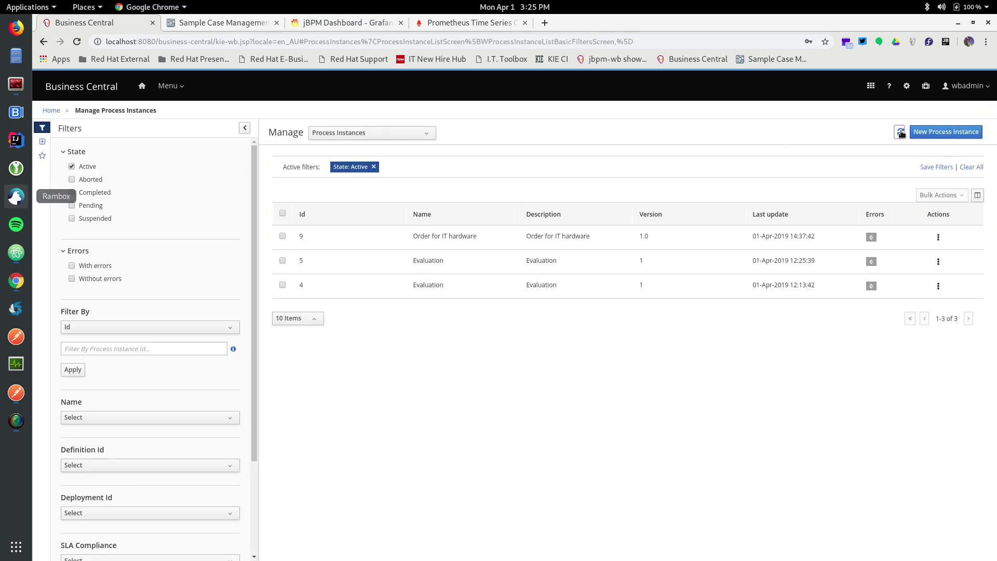
- Scroll the jBPM Dashboard through started-process and average-time charts down to the Work Item graphs
{"action": "left_click", "coordinate": [350, 24]}
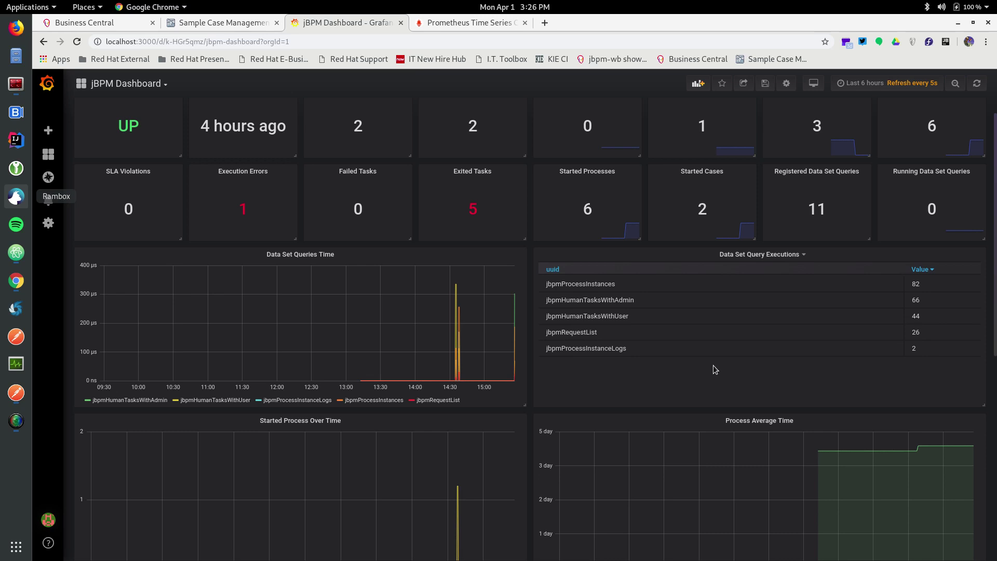
{"action": "scroll", "coordinate": [712, 366], "scroll_direction": "up", "scroll_amount": 1}
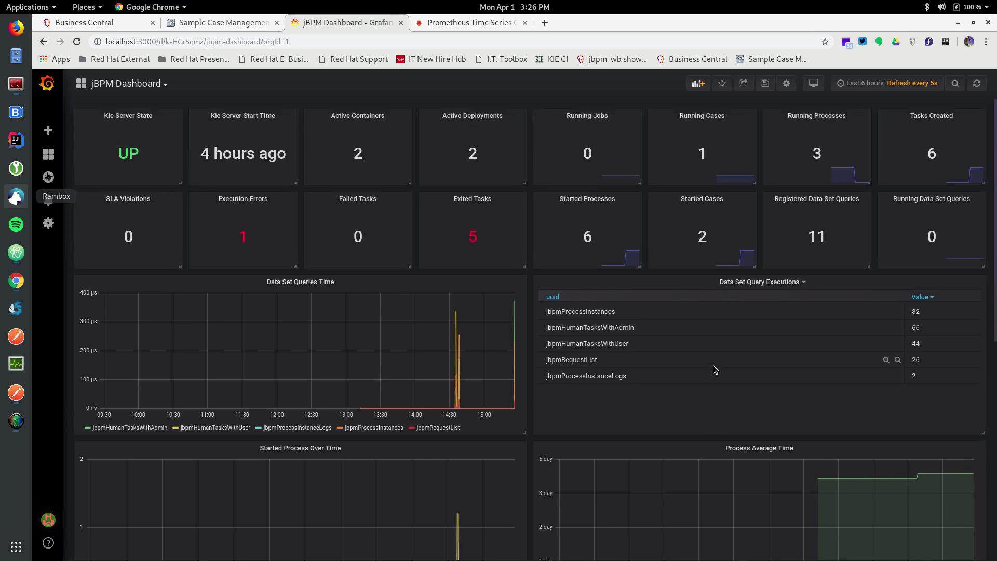
{"action": "scroll", "coordinate": [712, 369], "scroll_direction": "down", "scroll_amount": 1}
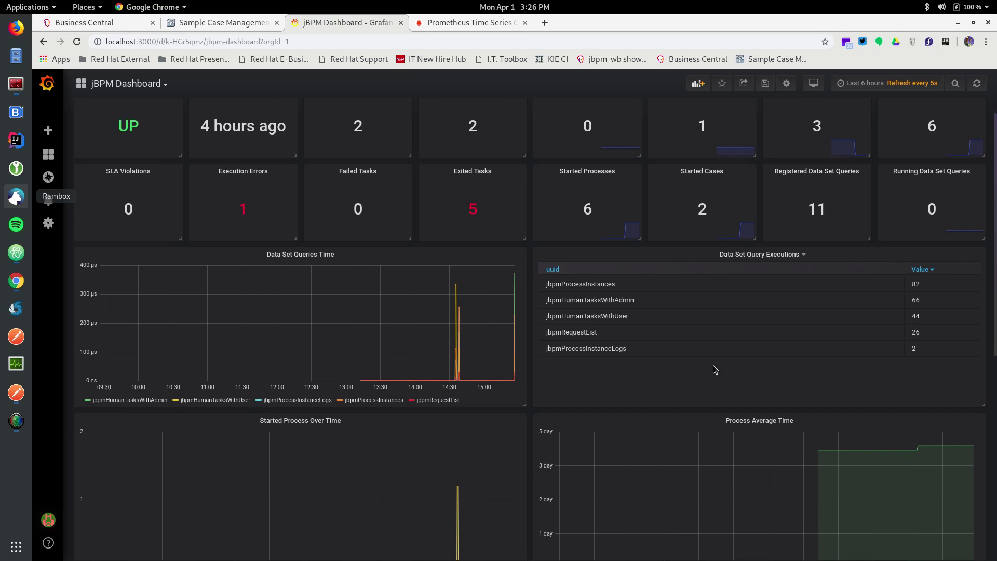
{"action": "scroll", "coordinate": [712, 365], "scroll_direction": "down", "scroll_amount": 5}
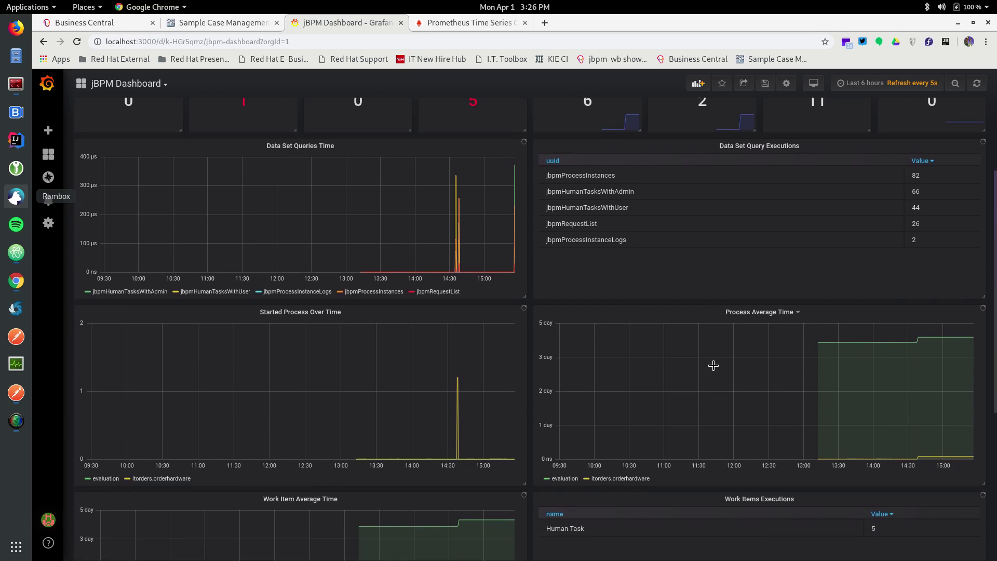
{"action": "scroll", "coordinate": [712, 365], "scroll_direction": "down", "scroll_amount": 1}
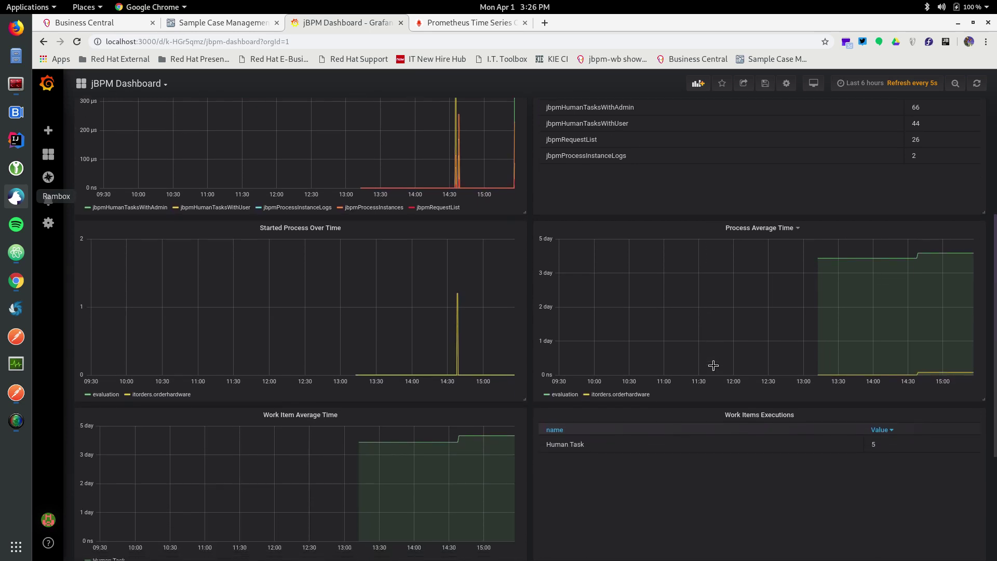
{"action": "scroll", "coordinate": [713, 366], "scroll_direction": "down", "scroll_amount": 1}
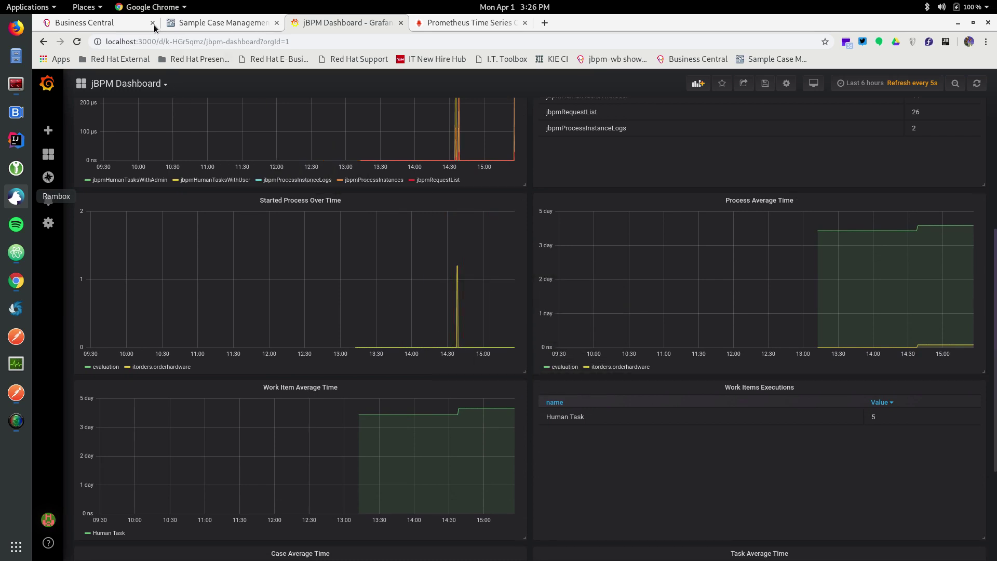
- Start an evaluation process instance with the employee filled in and reason 'test'
{"action": "left_click", "coordinate": [130, 26]}
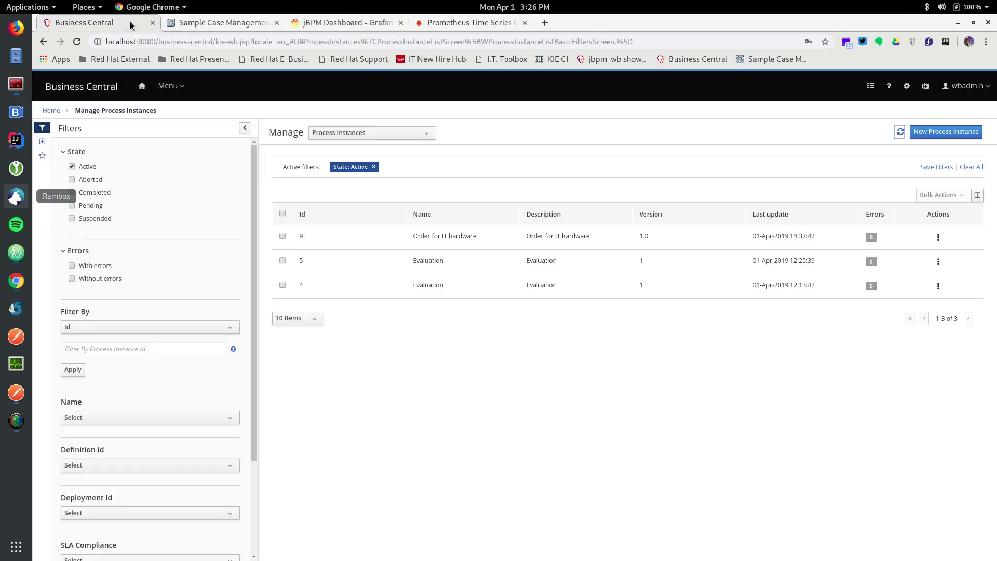
{"action": "left_click", "coordinate": [945, 131]}
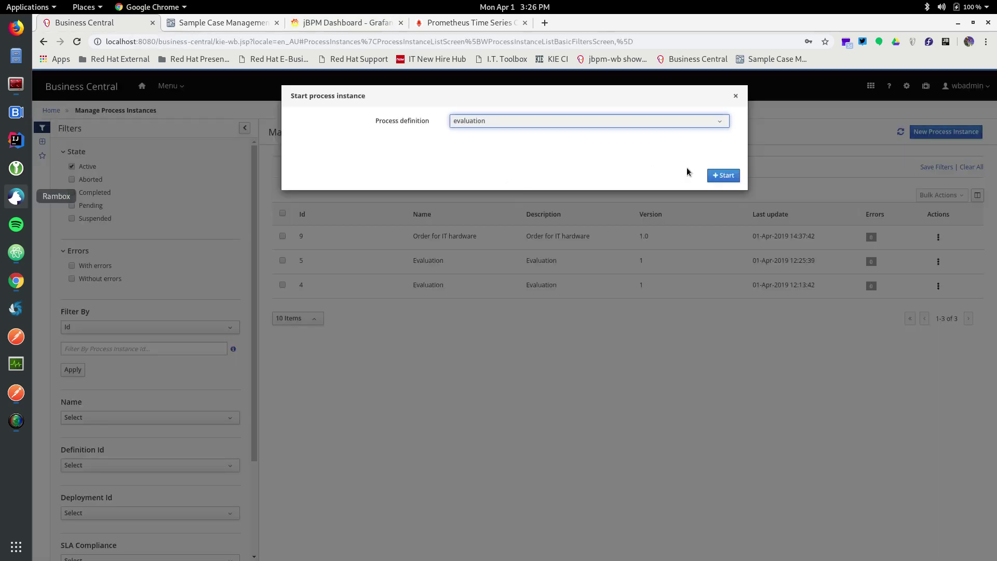
{"action": "left_click", "coordinate": [397, 178]}
{"action": "type", "text": "wbadmin"}
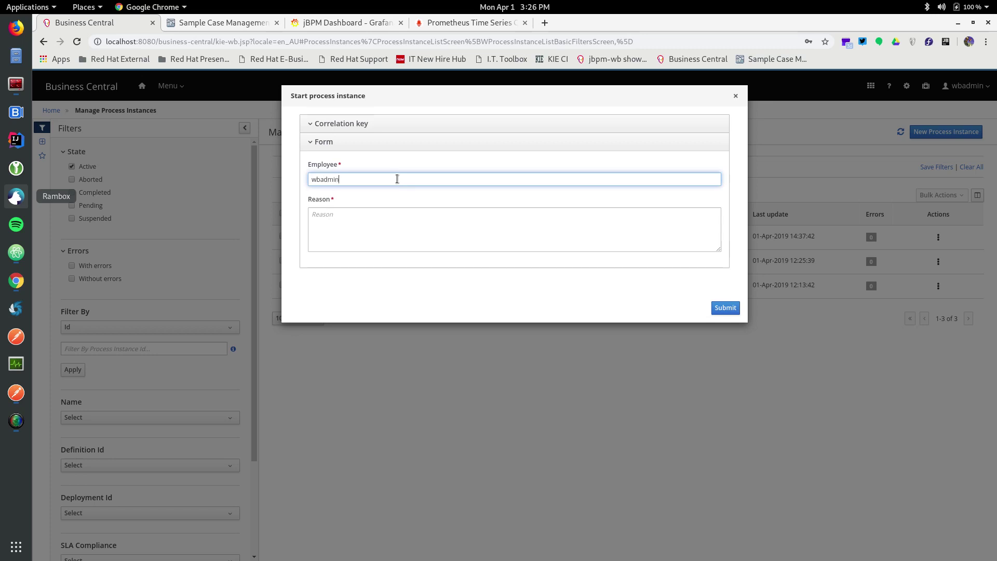
{"action": "key", "text": "Tab"}
{"action": "type", "text": "test"}
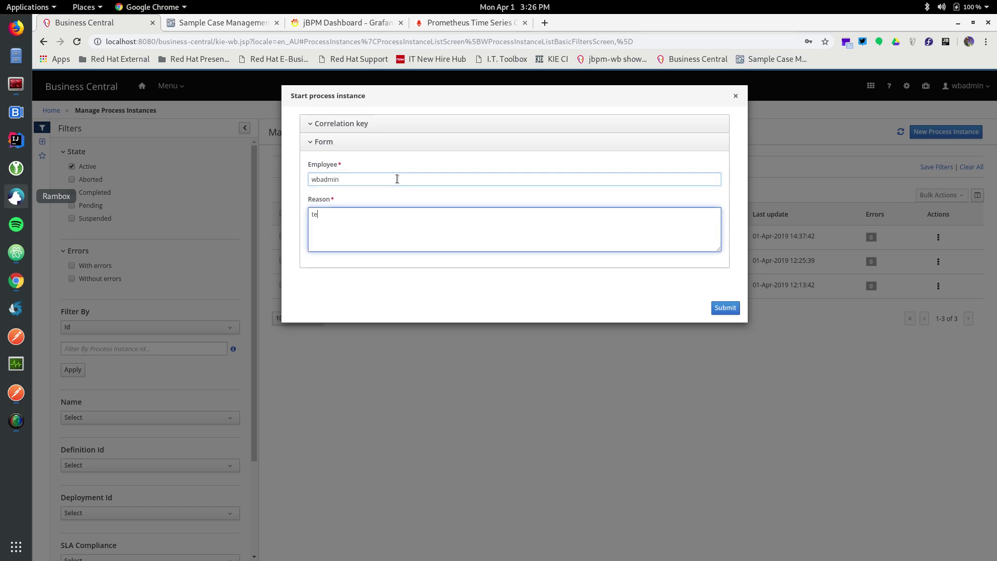
{"action": "left_click", "coordinate": [725, 308]}
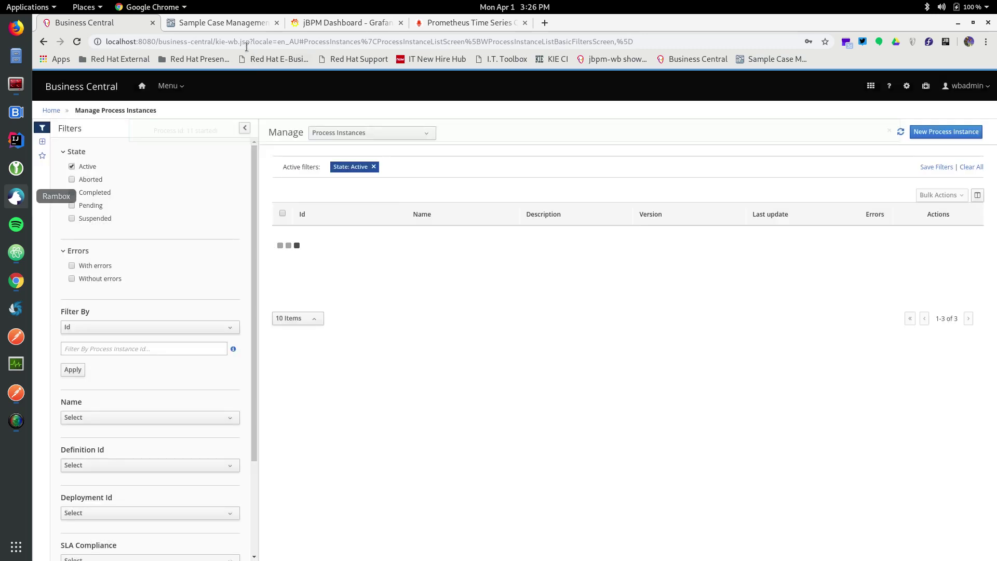
{"action": "left_click", "coordinate": [311, 23]}
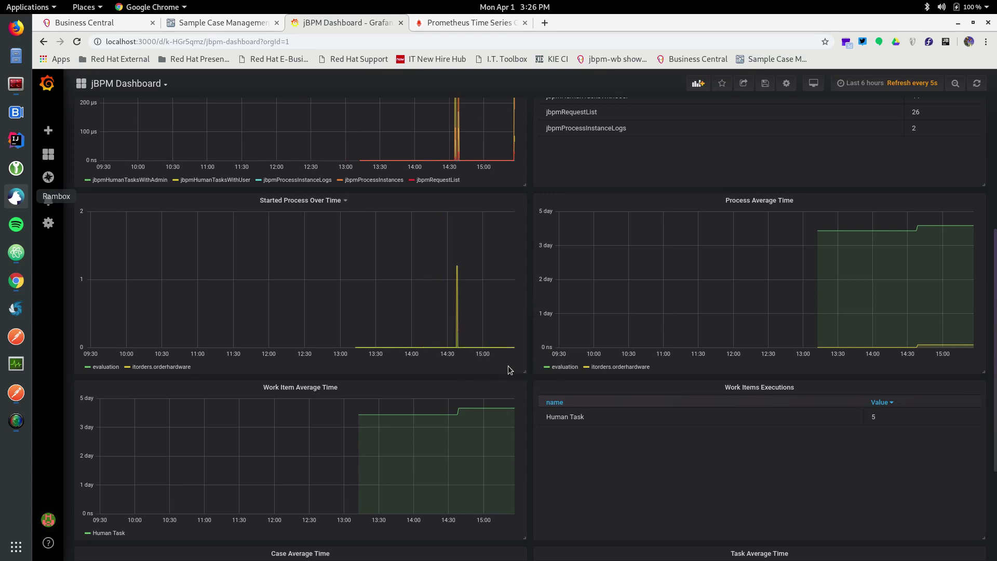
- Check the new evaluation on Started Process Over Time, then bring up the Sample Case Management App
{"action": "scroll", "coordinate": [509, 369], "scroll_direction": "up", "scroll_amount": 1}
{"action": "scroll", "coordinate": [497, 336], "scroll_direction": "up", "scroll_amount": 3}
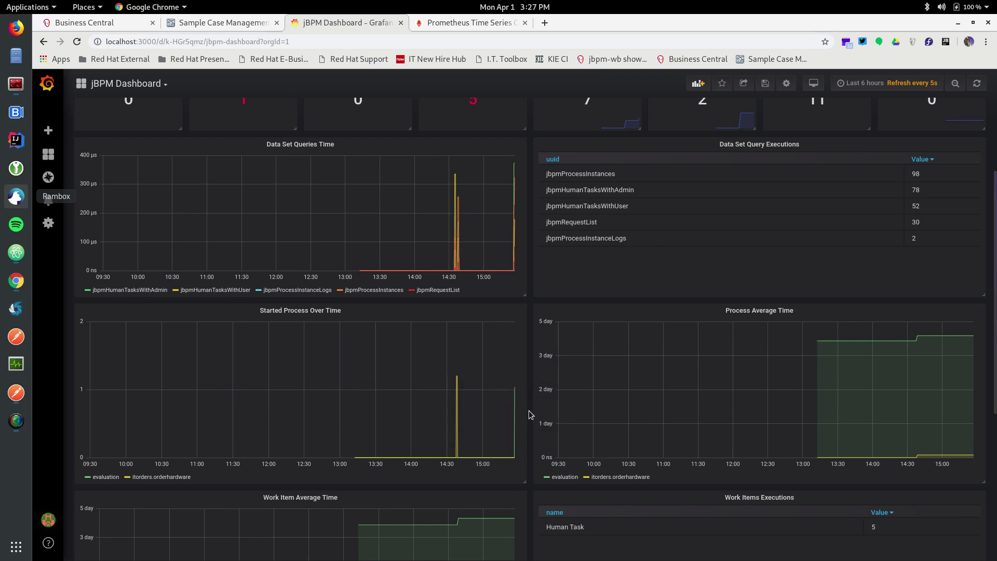
{"action": "scroll", "coordinate": [529, 414], "scroll_direction": "down", "scroll_amount": 3}
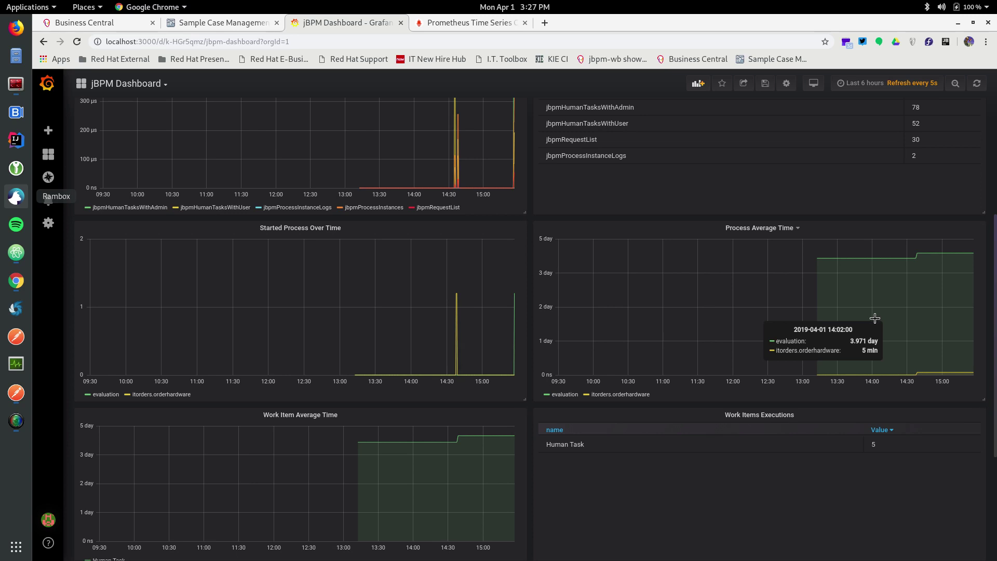
{"action": "scroll", "coordinate": [875, 318], "scroll_direction": "up", "scroll_amount": 1}
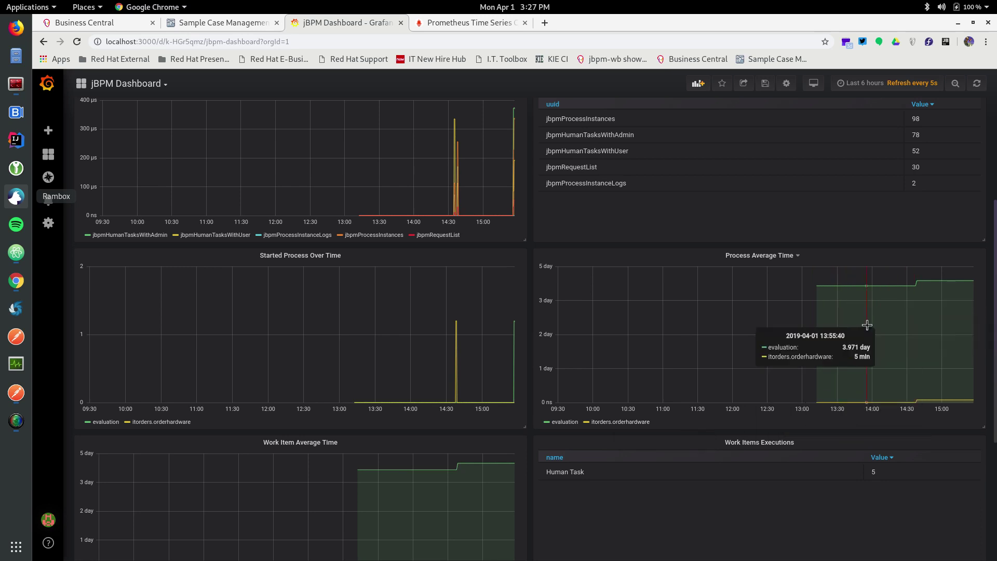
{"action": "scroll", "coordinate": [720, 339], "scroll_direction": "down", "scroll_amount": 3}
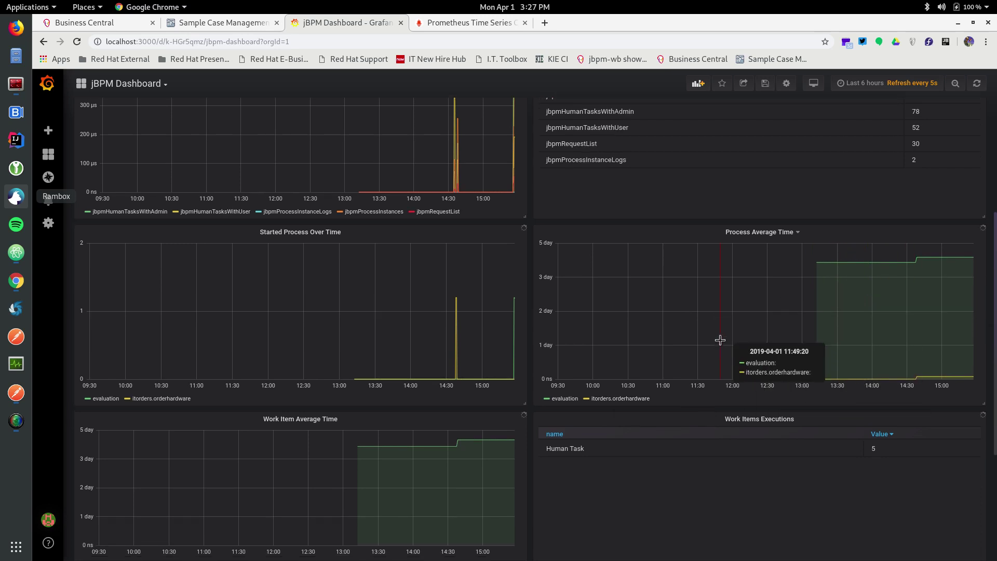
{"action": "scroll", "coordinate": [727, 382], "scroll_direction": "down", "scroll_amount": 2}
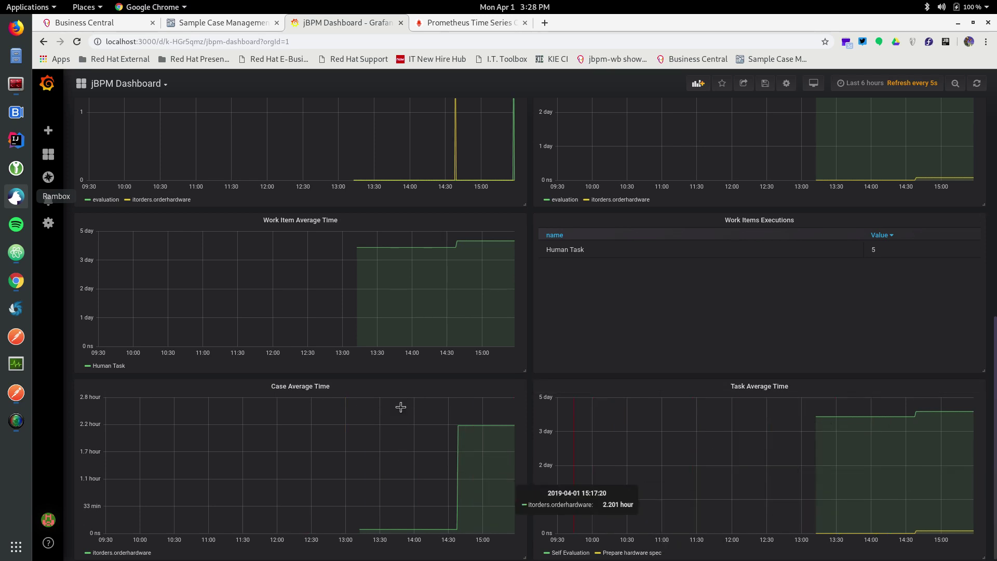
{"action": "left_click", "coordinate": [196, 27]}
{"action": "left_click", "coordinate": [949, 140]}
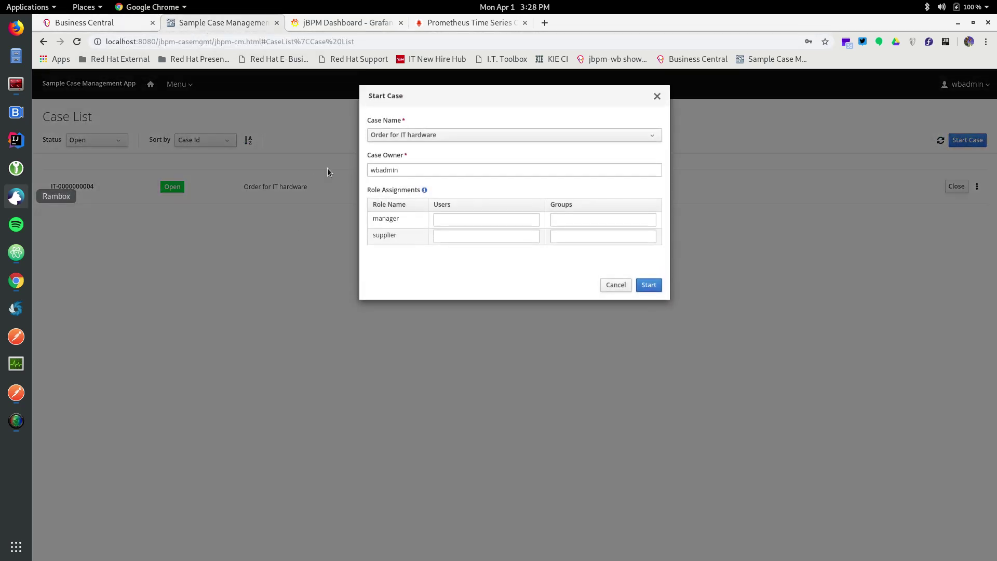
{"action": "left_click", "coordinate": [415, 168]}
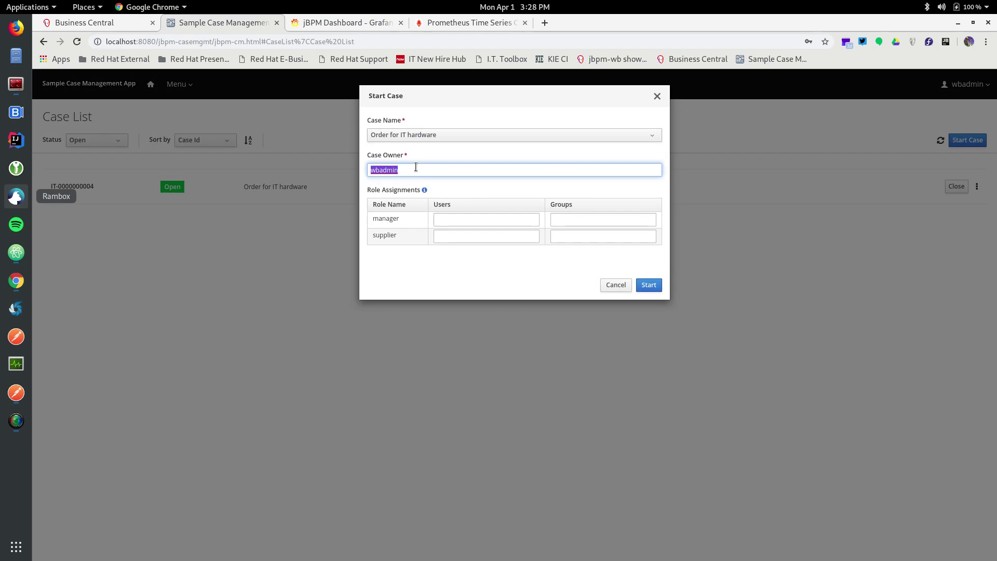
{"action": "left_click", "coordinate": [456, 220]}
{"action": "type", "text": "wbadmin"}
{"action": "left_click", "coordinate": [559, 236]}
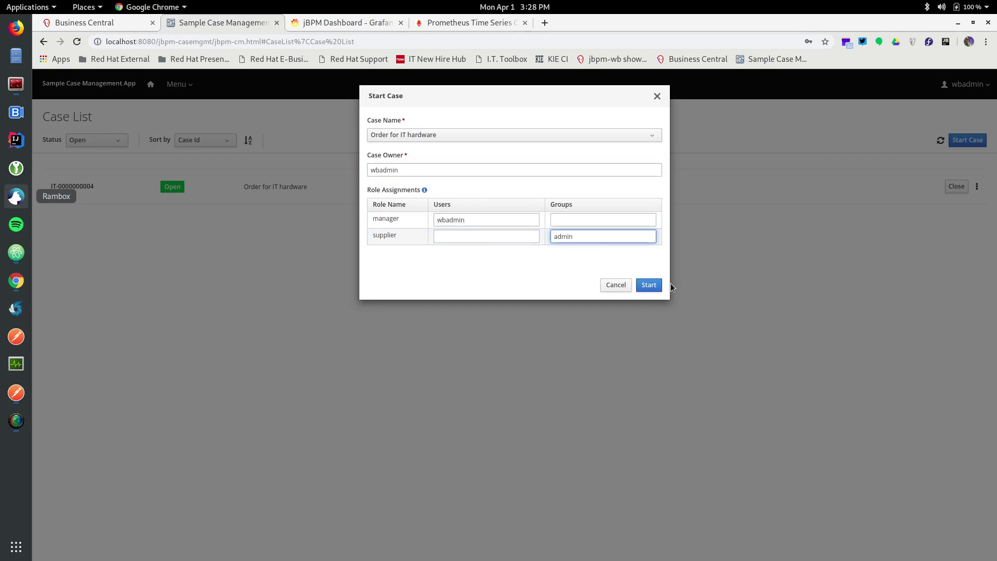
{"action": "left_click", "coordinate": [656, 284]}
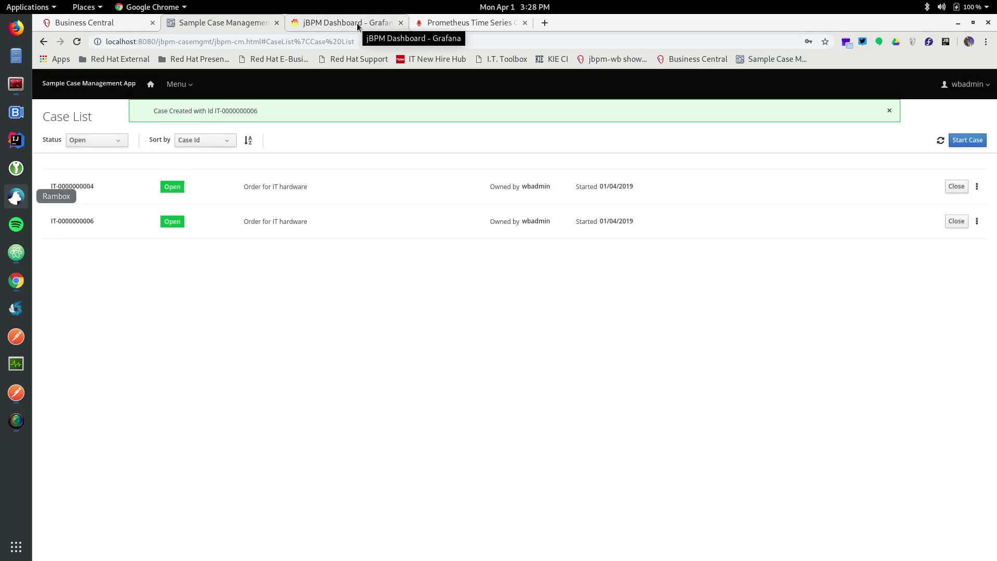
{"action": "left_click", "coordinate": [357, 23]}
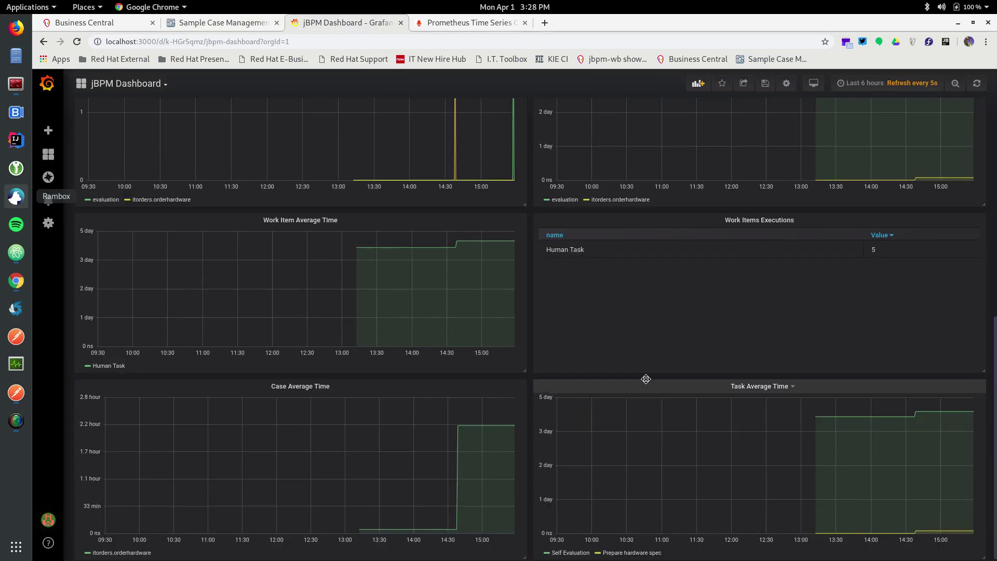
- Scroll up to the stat panels showing Running Cases 2, Started Processes 8 and Started Cases 3
{"action": "scroll", "coordinate": [647, 380], "scroll_direction": "up", "scroll_amount": 1}
{"action": "scroll", "coordinate": [678, 346], "scroll_direction": "up", "scroll_amount": 3}
{"action": "scroll", "coordinate": [678, 342], "scroll_direction": "up", "scroll_amount": 5}
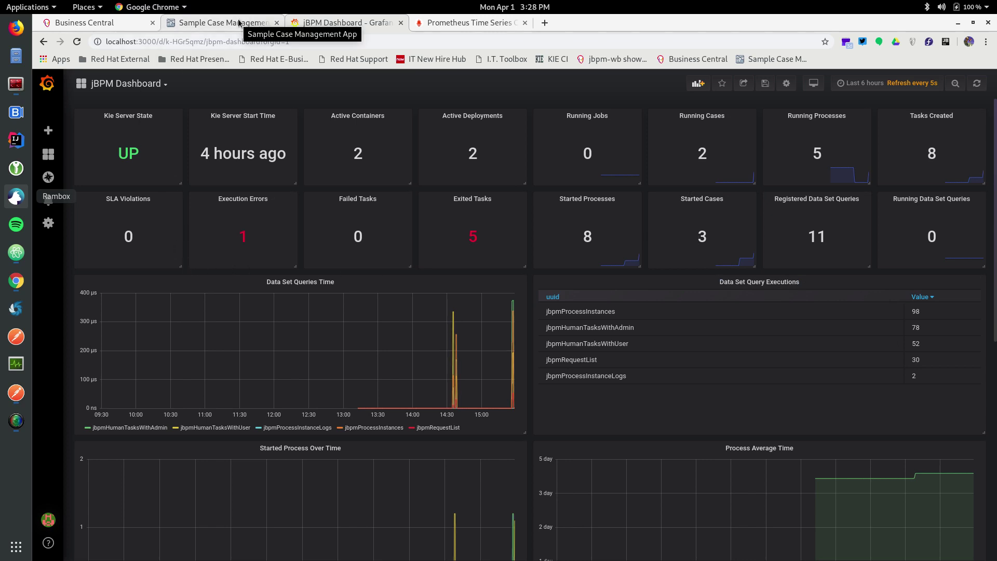
{"action": "left_click", "coordinate": [178, 25]}
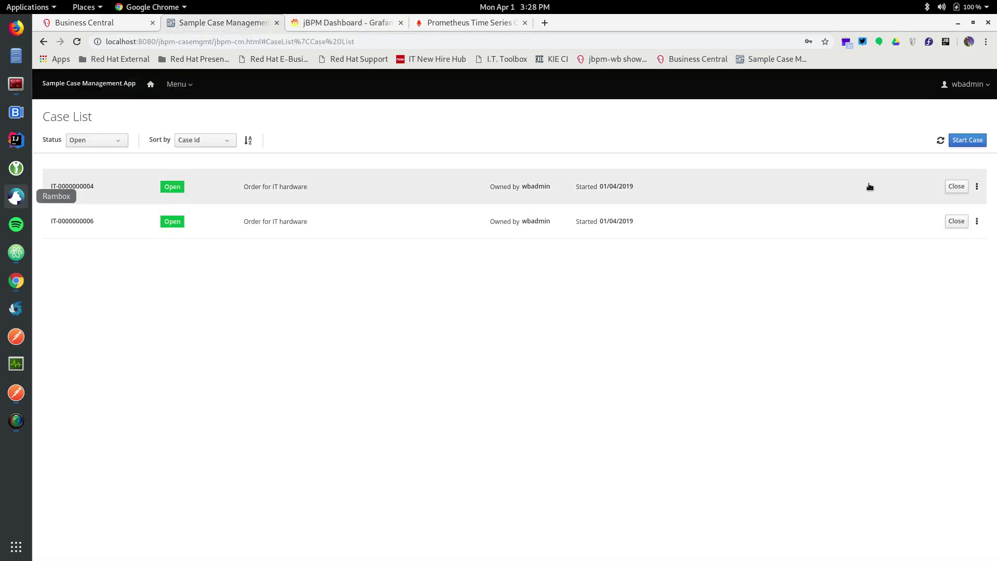
{"action": "left_click", "coordinate": [950, 186]}
{"action": "left_click", "coordinate": [957, 187]}
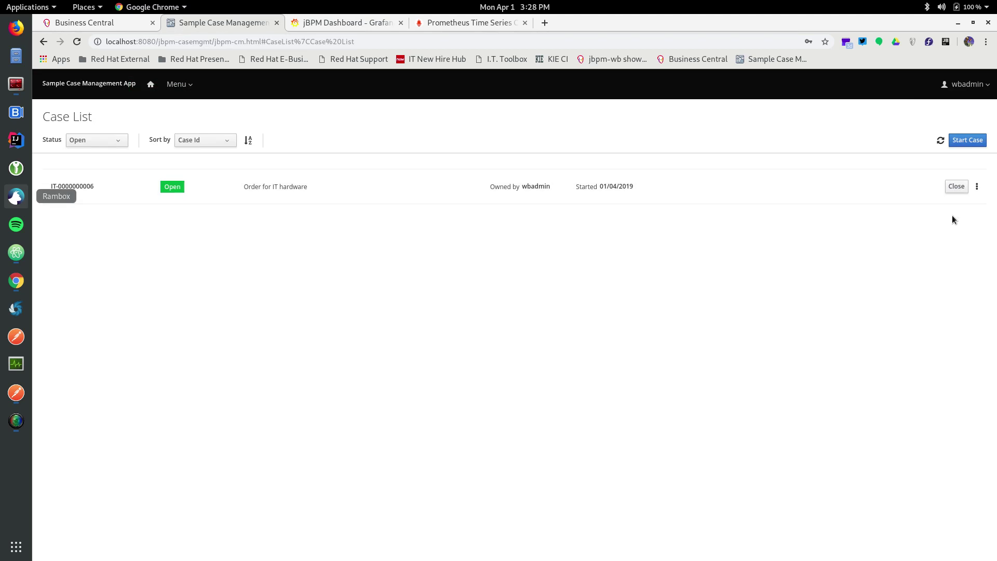
{"action": "left_click", "coordinate": [957, 186]}
{"action": "left_click", "coordinate": [371, 24]}
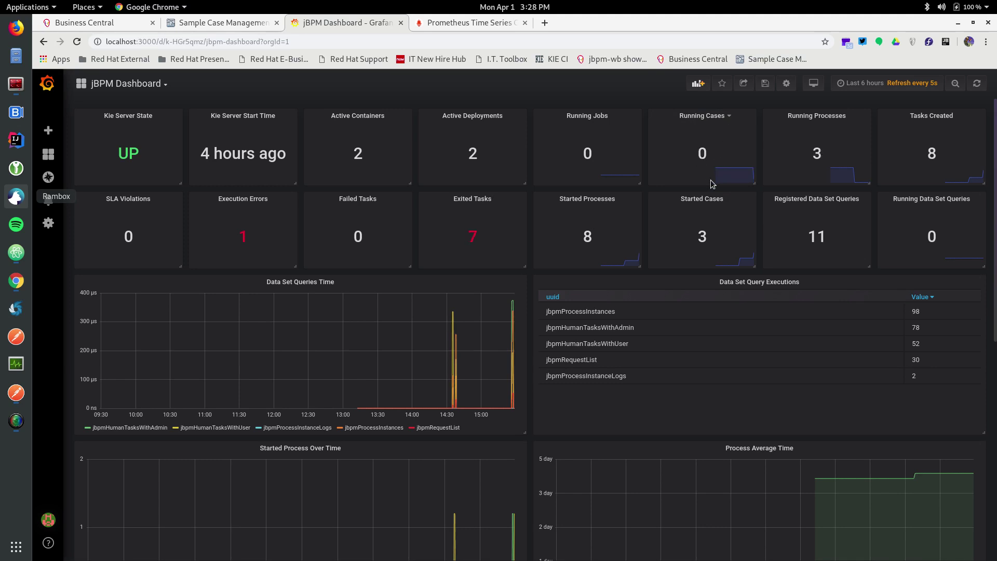
- Show the execution errors list in Business Central's management views
{"action": "scroll", "coordinate": [630, 283], "scroll_direction": "down", "scroll_amount": 4}
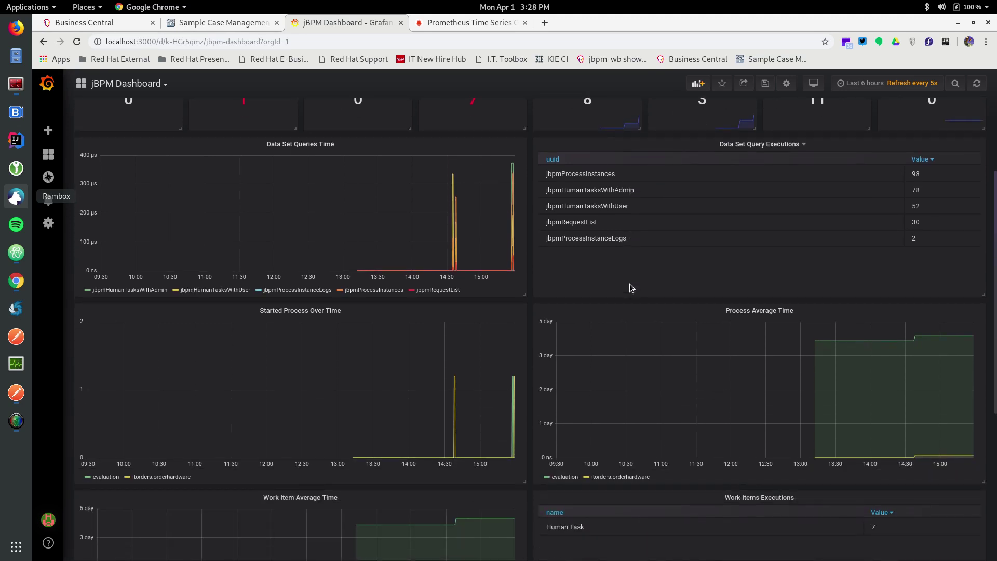
{"action": "scroll", "coordinate": [630, 284], "scroll_direction": "down", "scroll_amount": 4}
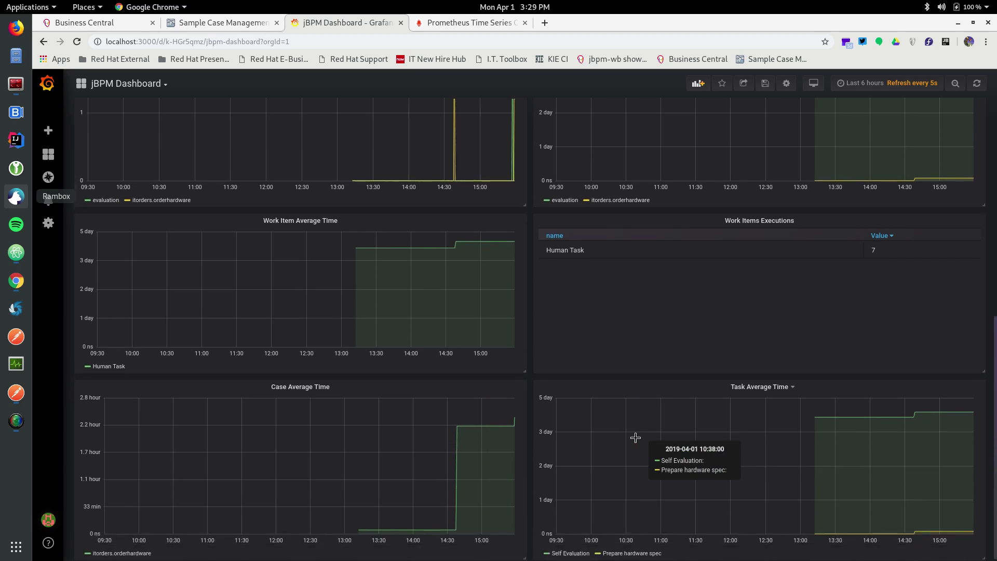
{"action": "scroll", "coordinate": [635, 437], "scroll_direction": "up", "scroll_amount": 10}
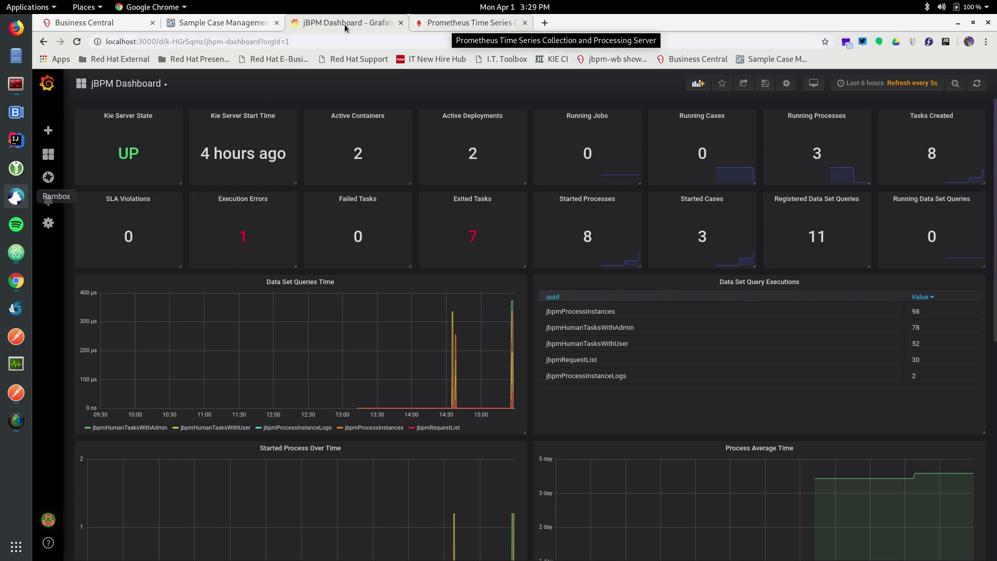
{"action": "left_click", "coordinate": [104, 22]}
{"action": "left_click", "coordinate": [391, 133]}
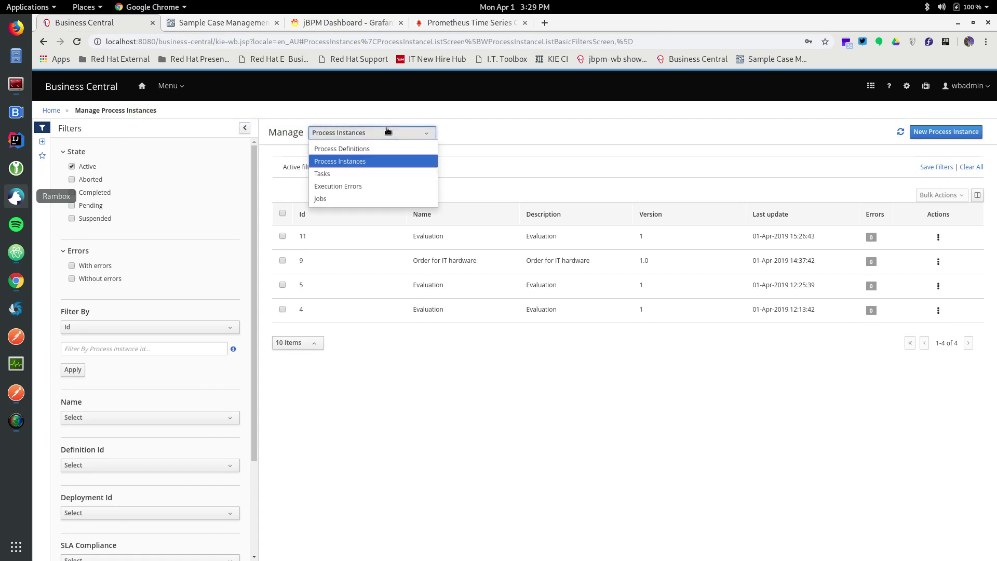
{"action": "left_click", "coordinate": [351, 187]}
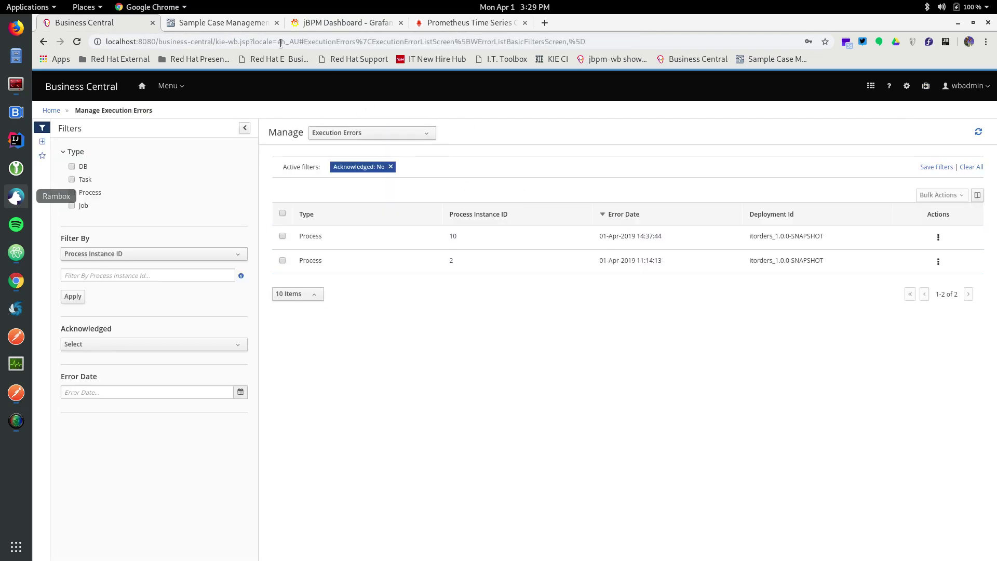
- Start an Order for IT hardware case with no supplier, triggering error 500
{"action": "left_click", "coordinate": [223, 23]}
{"action": "left_click", "coordinate": [967, 139]}
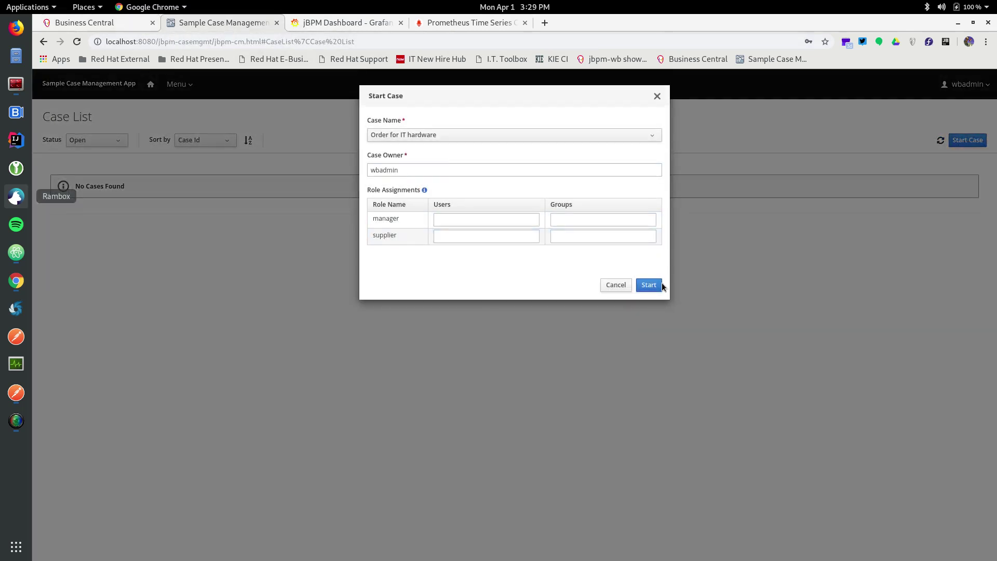
{"action": "left_click", "coordinate": [649, 285]}
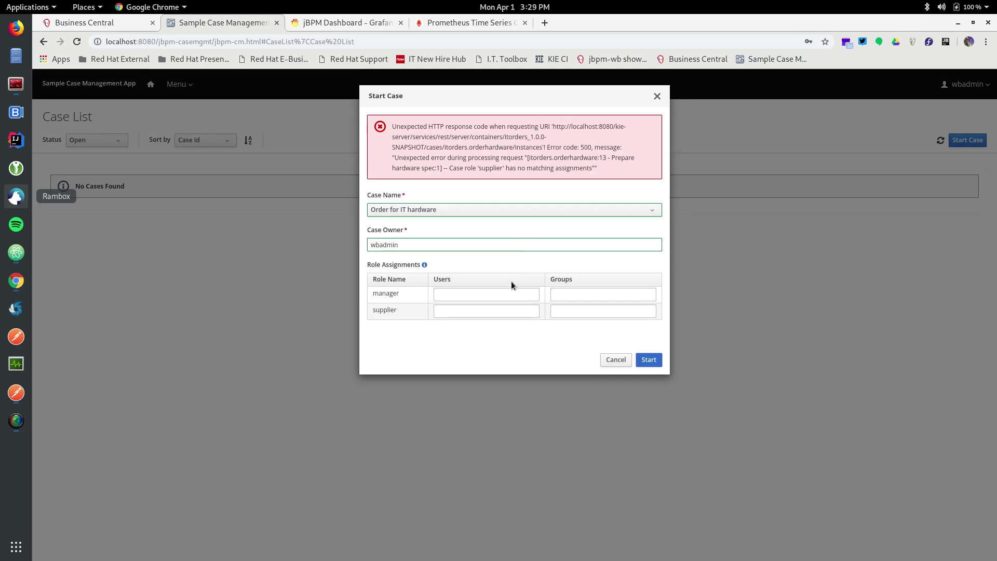
- Review the jBPM Dashboard panels: 2 execution errors, 0 running and 3 started cases
{"action": "left_click", "coordinate": [347, 25]}
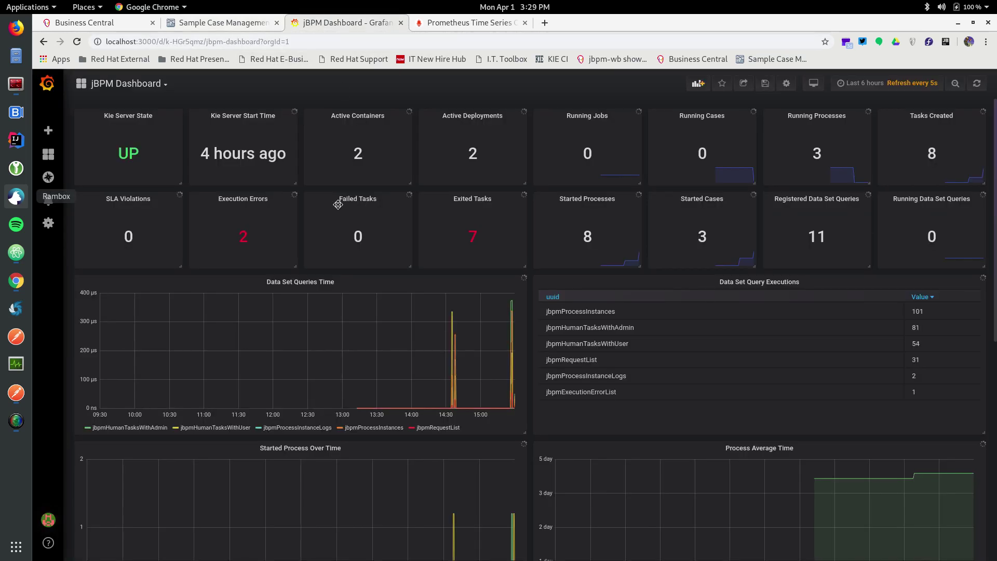
{"action": "scroll", "coordinate": [255, 261], "scroll_direction": "down", "scroll_amount": 1}
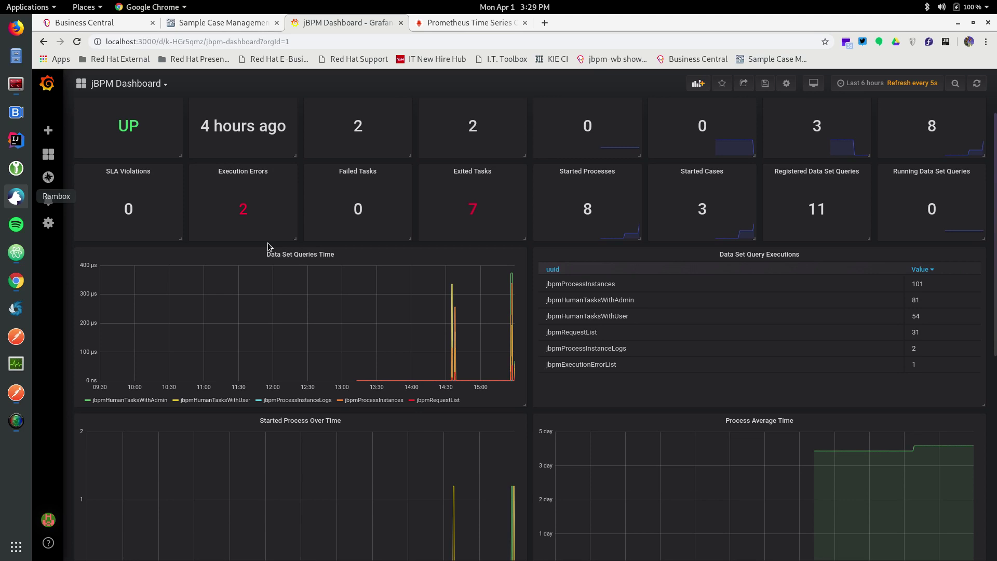
{"action": "scroll", "coordinate": [267, 242], "scroll_direction": "up", "scroll_amount": 1}
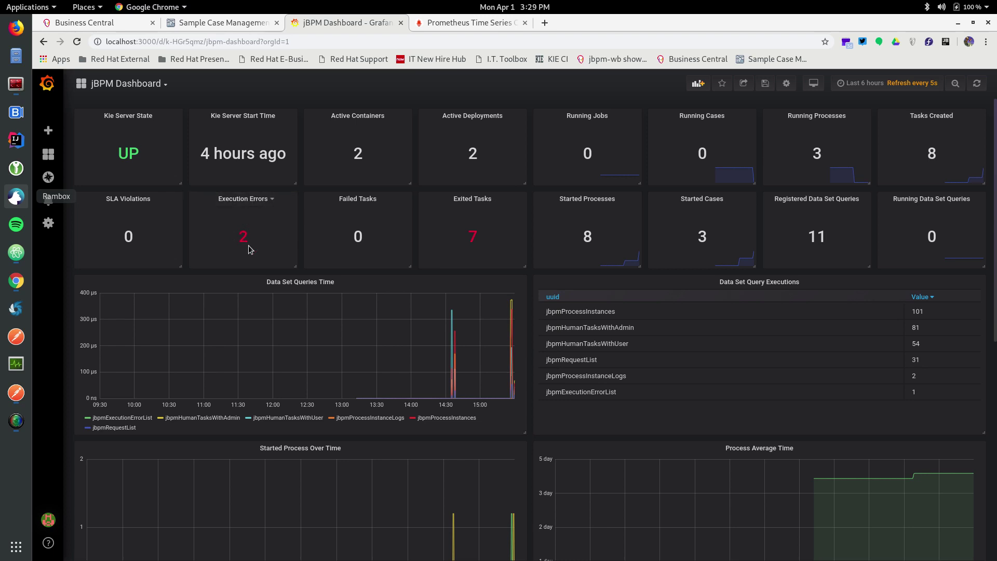
{"action": "scroll", "coordinate": [285, 398], "scroll_direction": "down", "scroll_amount": 3}
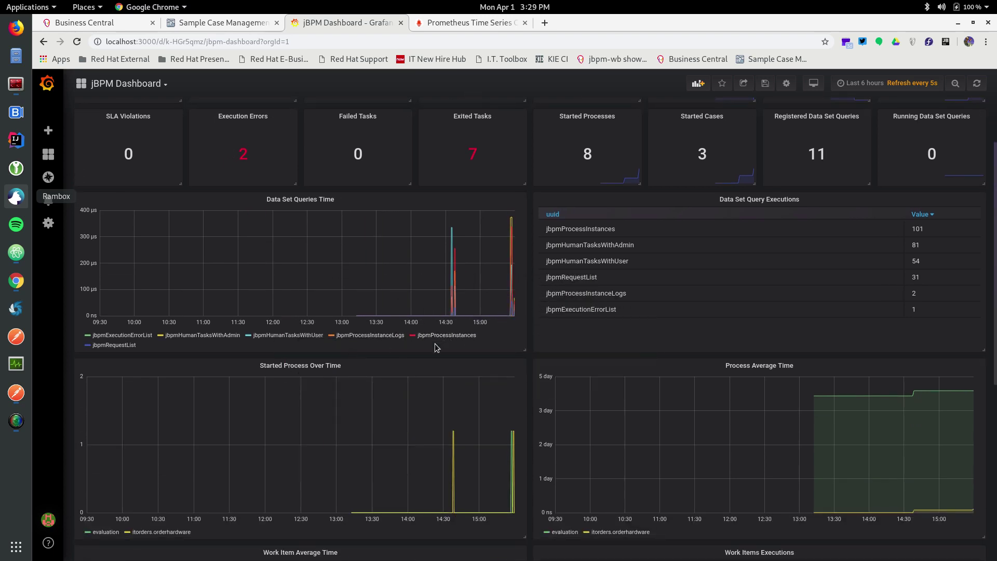
{"action": "scroll", "coordinate": [460, 429], "scroll_direction": "down", "scroll_amount": 4}
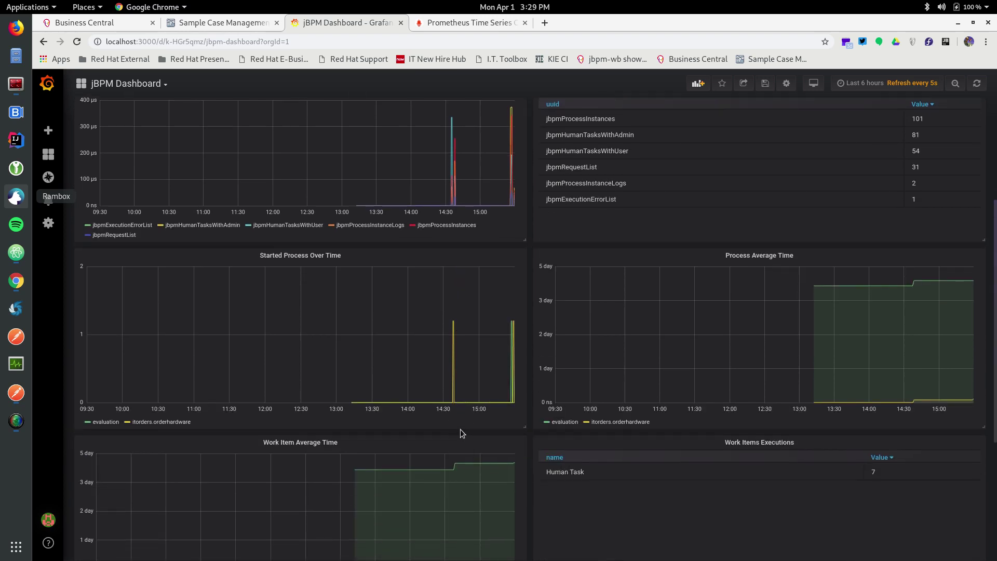
{"action": "scroll", "coordinate": [461, 433], "scroll_direction": "up", "scroll_amount": 7}
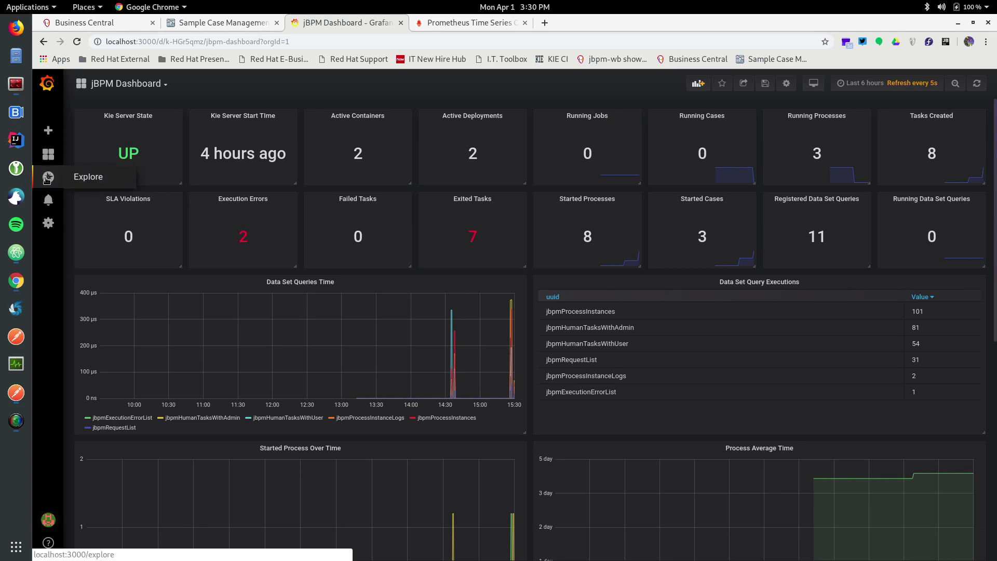
- Open jBPM Kie Server Jobs from the Grafana Home list of recently viewed dashboards
{"action": "left_click", "coordinate": [48, 154]}
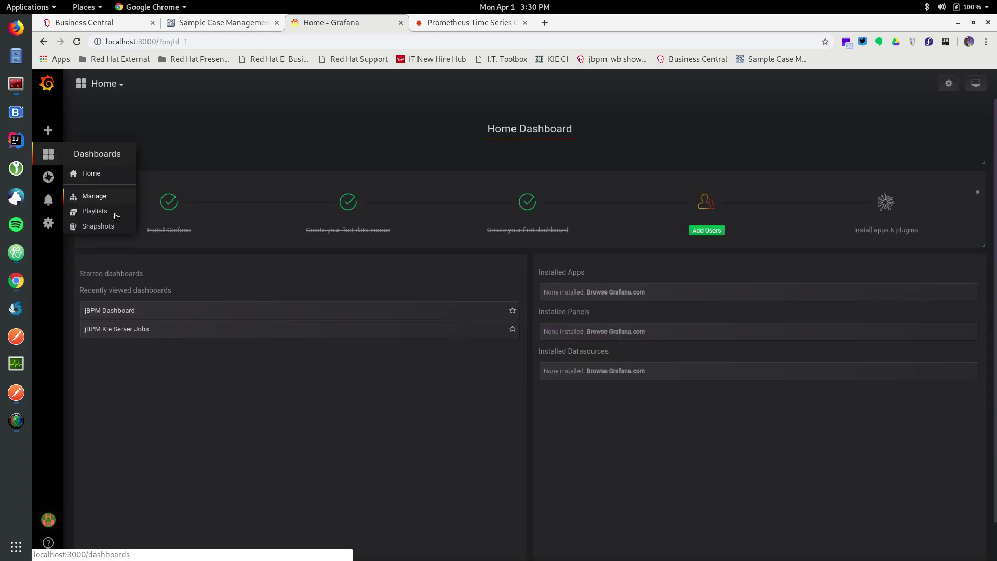
{"action": "left_click", "coordinate": [140, 332]}
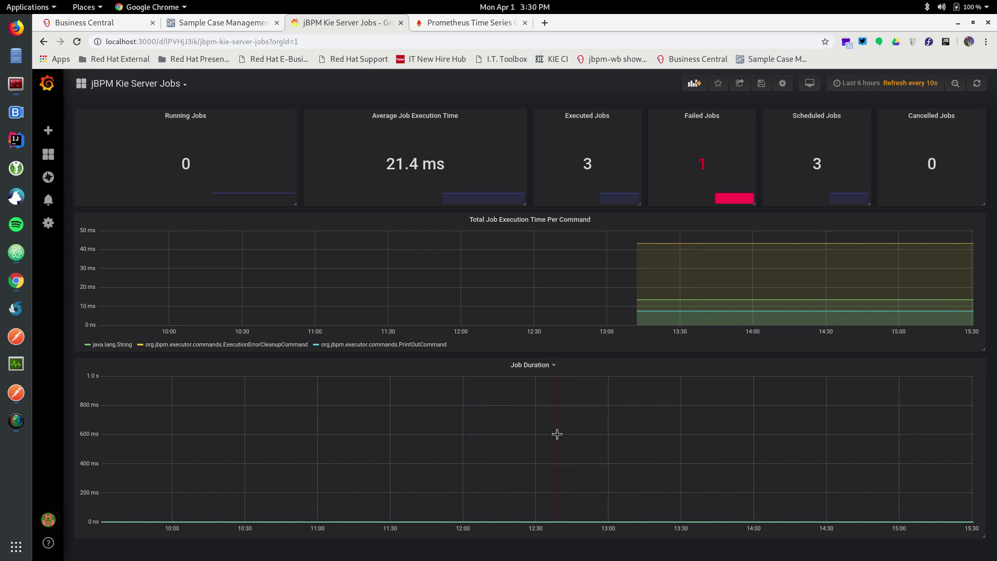
- Go to the Manage Jobs page in Business Central
{"action": "left_click", "coordinate": [76, 25]}
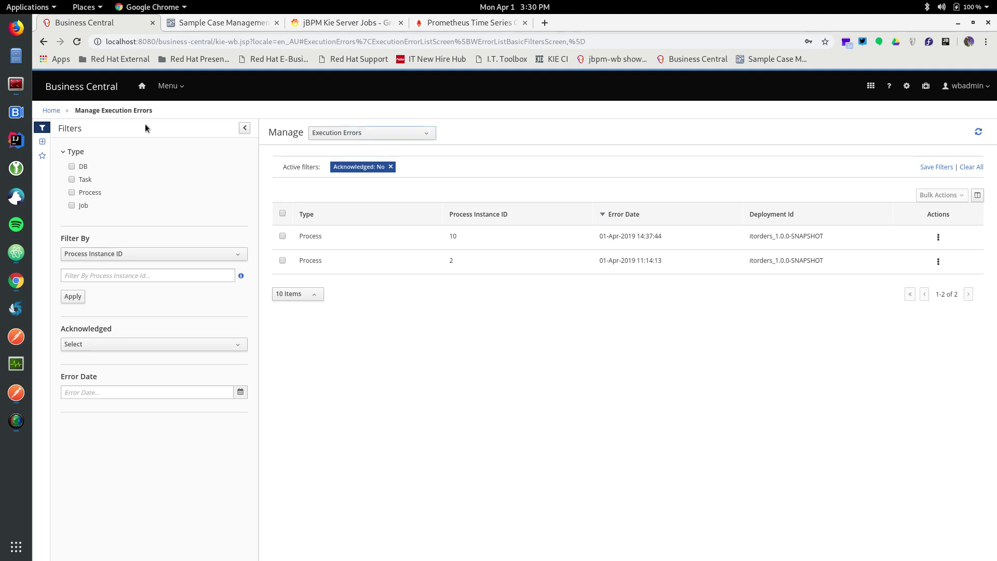
{"action": "left_click", "coordinate": [138, 88]}
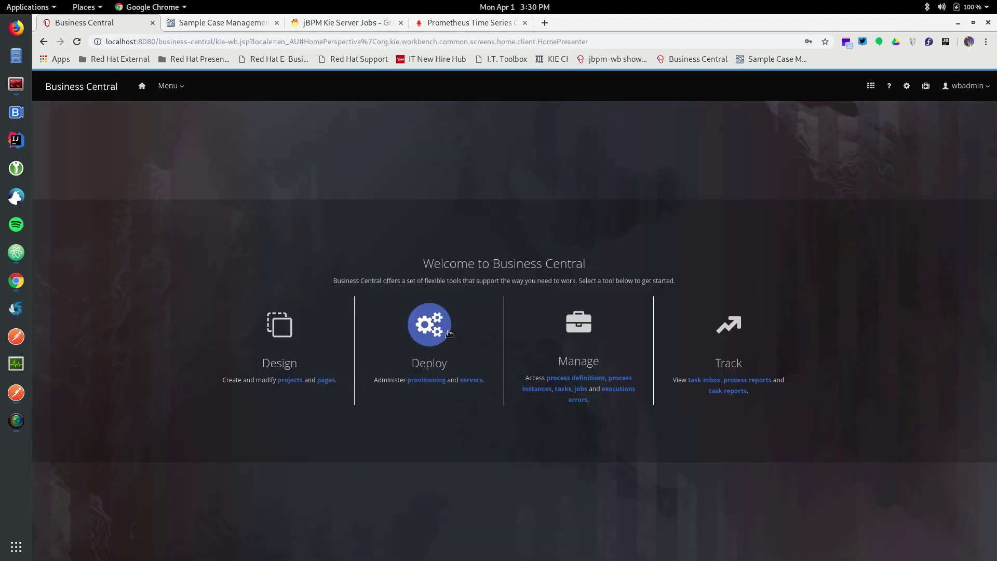
{"action": "left_click", "coordinate": [571, 396]}
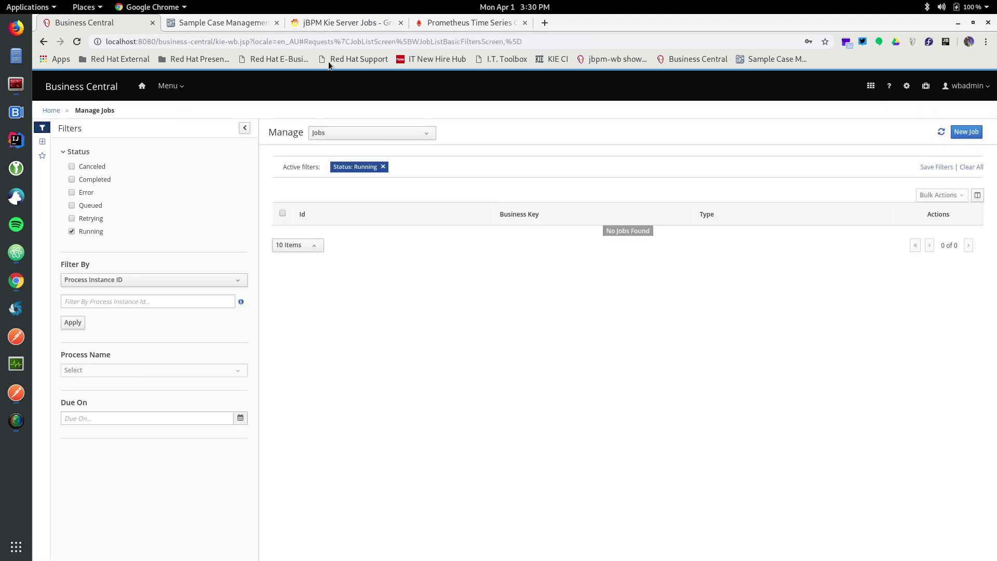
{"action": "left_click", "coordinate": [303, 22]}
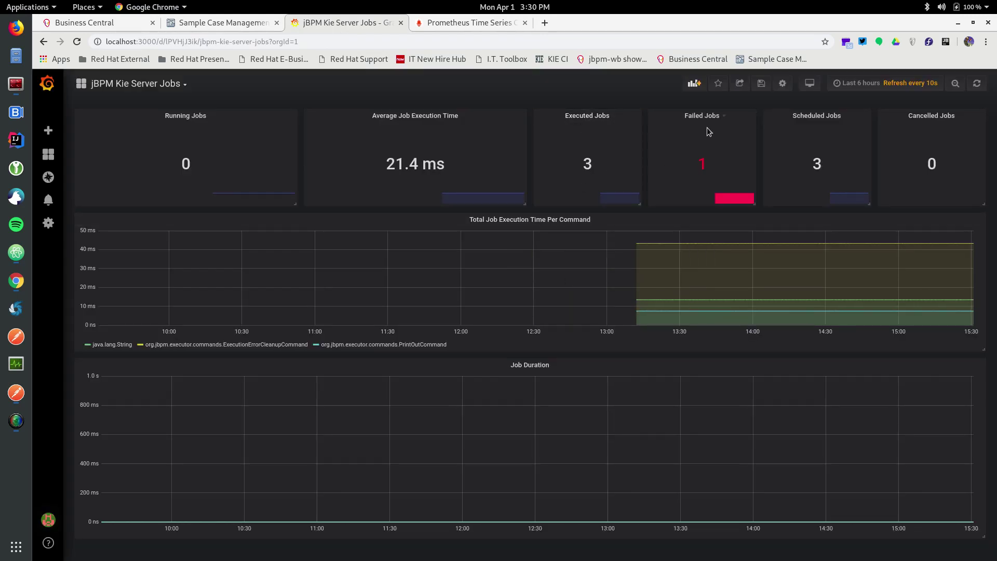
{"action": "left_click", "coordinate": [83, 22]}
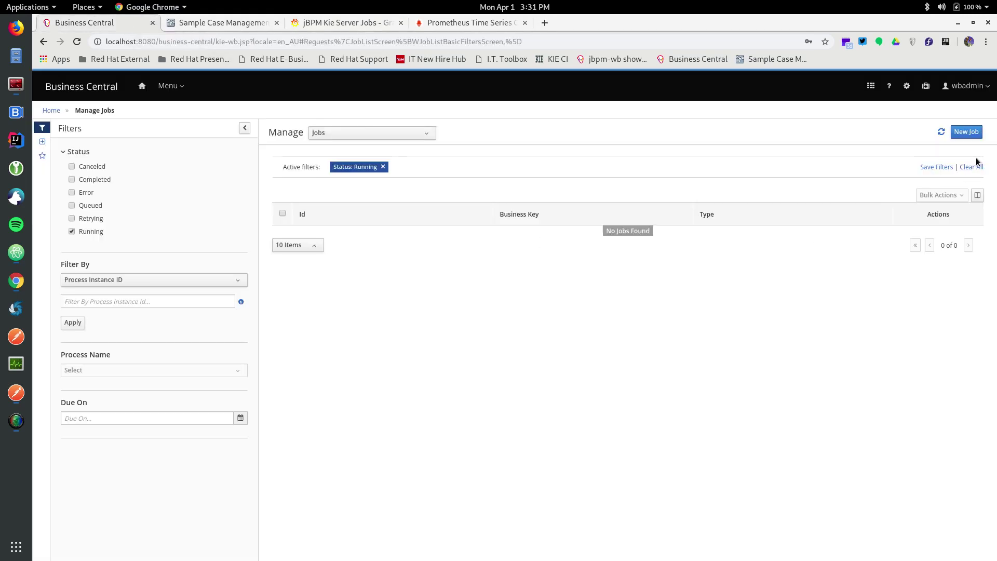
- Create a new job with business key test and type java.lang.String
{"action": "left_click", "coordinate": [966, 133]}
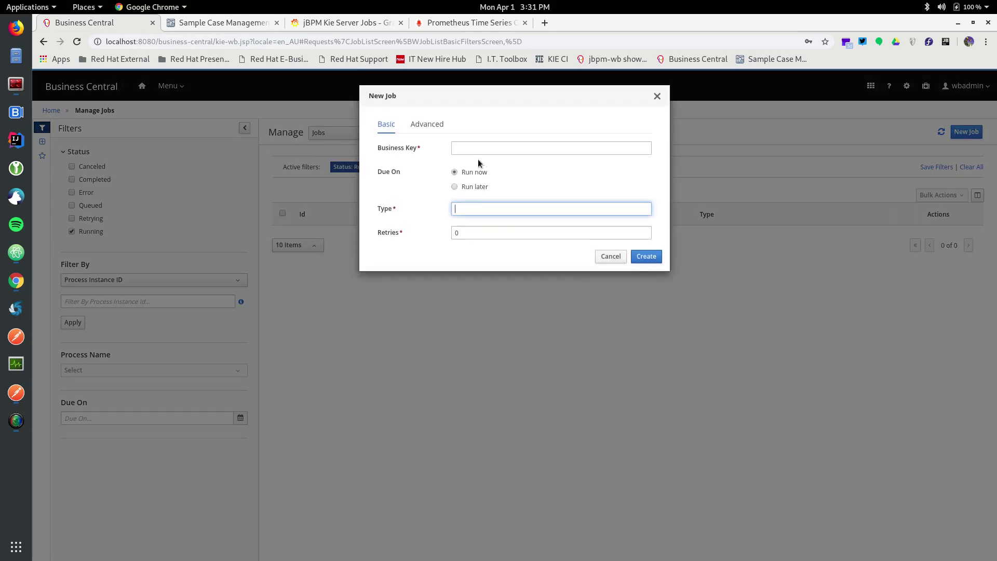
{"action": "left_click", "coordinate": [469, 147]}
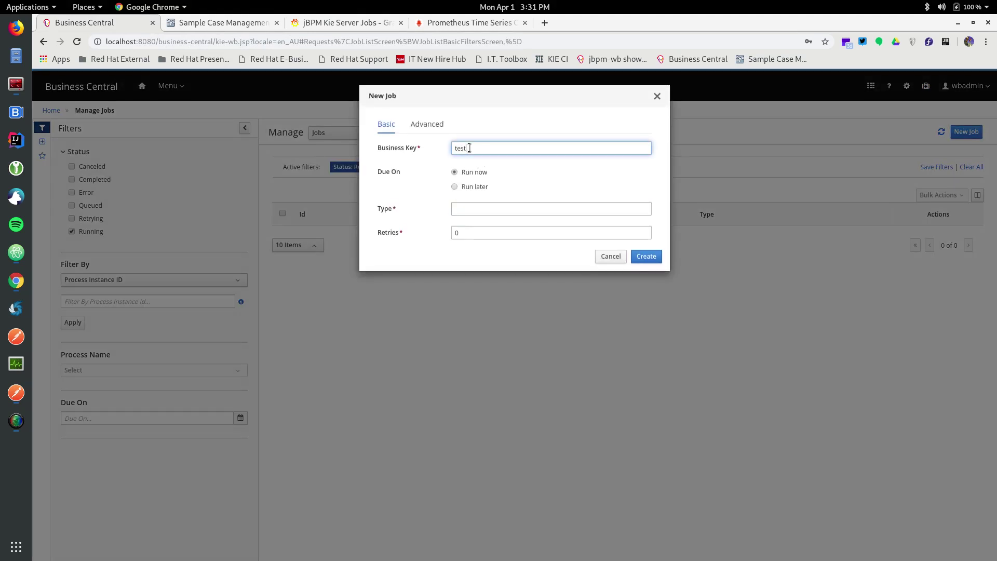
{"action": "key", "text": "Tab"}
{"action": "key", "text": "Tab"}
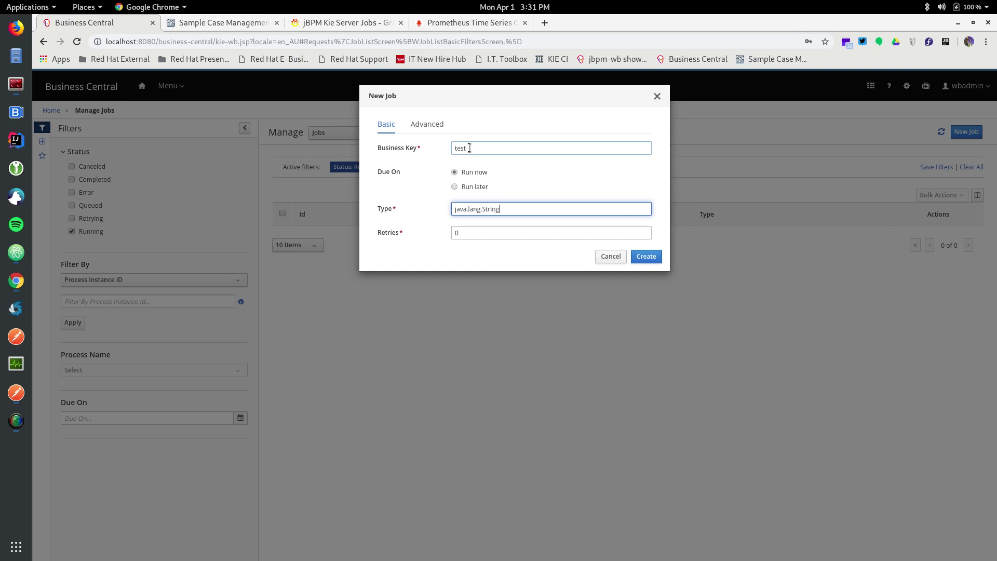
{"action": "left_click", "coordinate": [646, 256]}
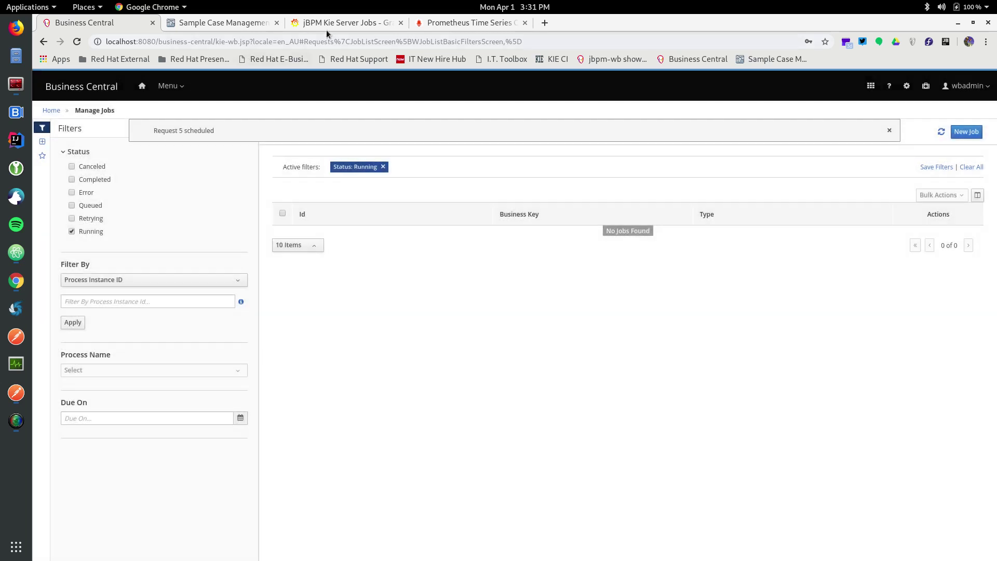
{"action": "left_click", "coordinate": [334, 26]}
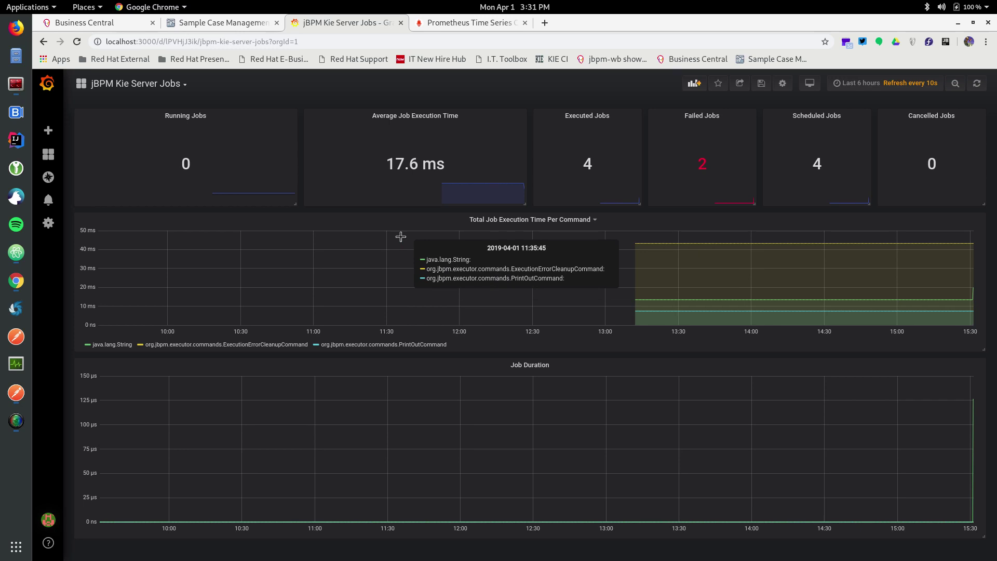
- Switch to Atom and bring up README.md with the Kie Server Prometheus metrics list
{"action": "key", "text": "alt+Tab"}
{"action": "key", "text": "Tab"}
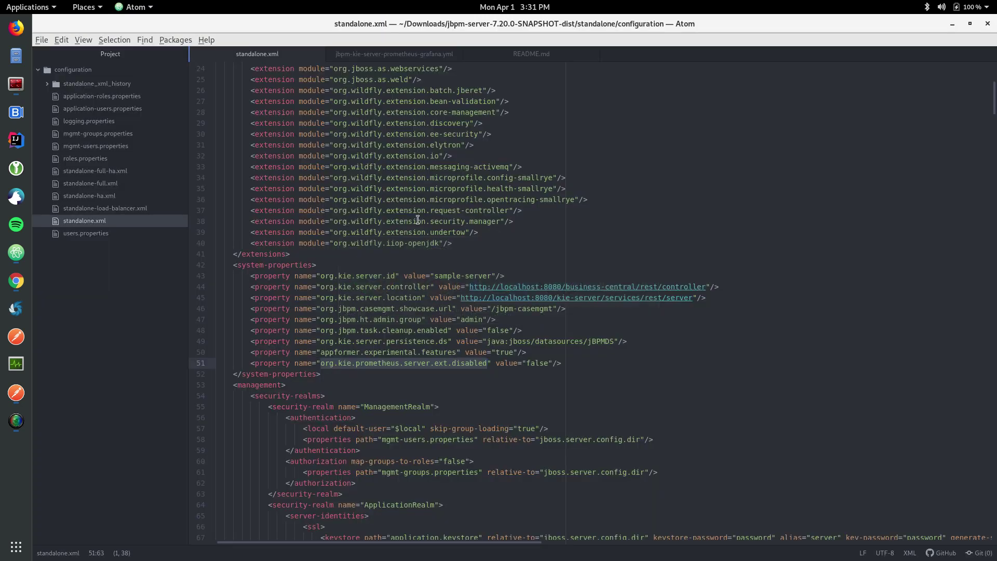
{"action": "left_click", "coordinate": [511, 54]}
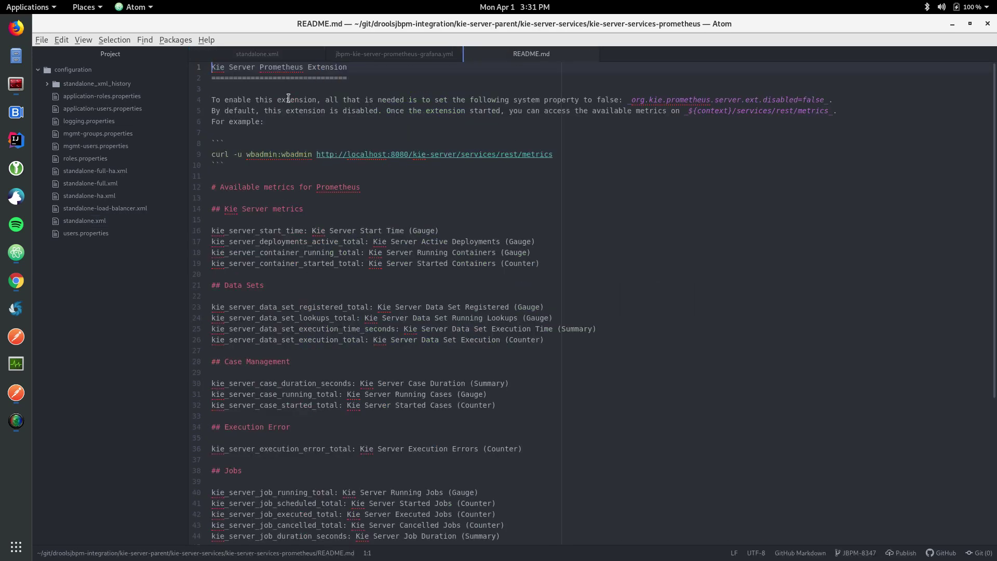
{"action": "scroll", "coordinate": [303, 344], "scroll_direction": "down", "scroll_amount": 2}
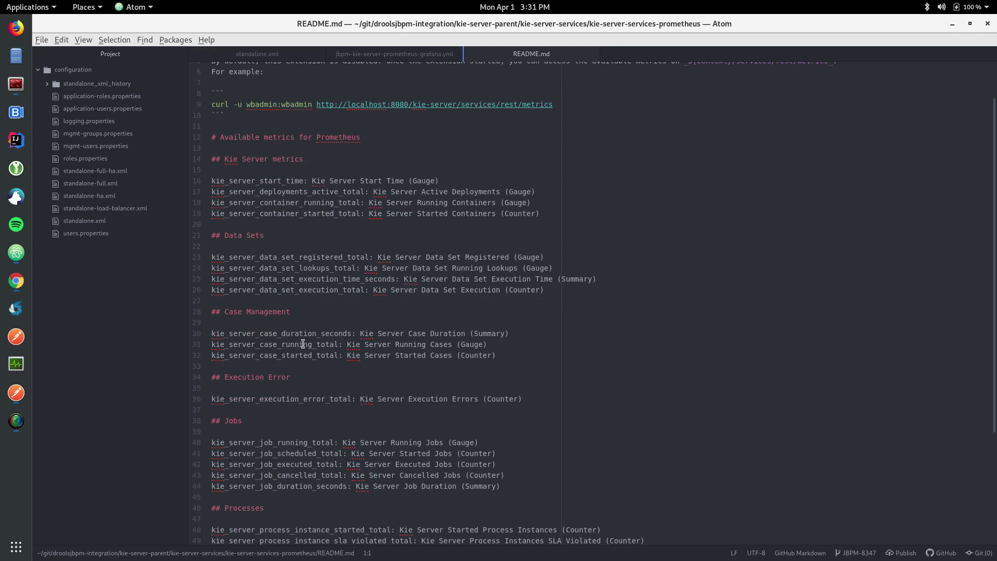
{"action": "scroll", "coordinate": [303, 344], "scroll_direction": "down", "scroll_amount": 4}
{"action": "scroll", "coordinate": [303, 344], "scroll_direction": "down", "scroll_amount": 2}
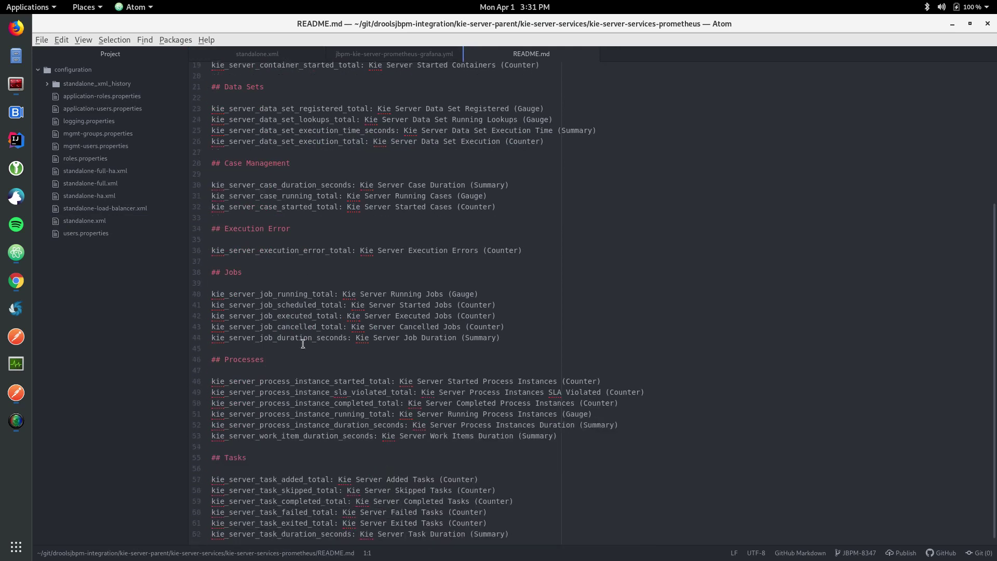
{"action": "scroll", "coordinate": [303, 344], "scroll_direction": "up", "scroll_amount": 6}
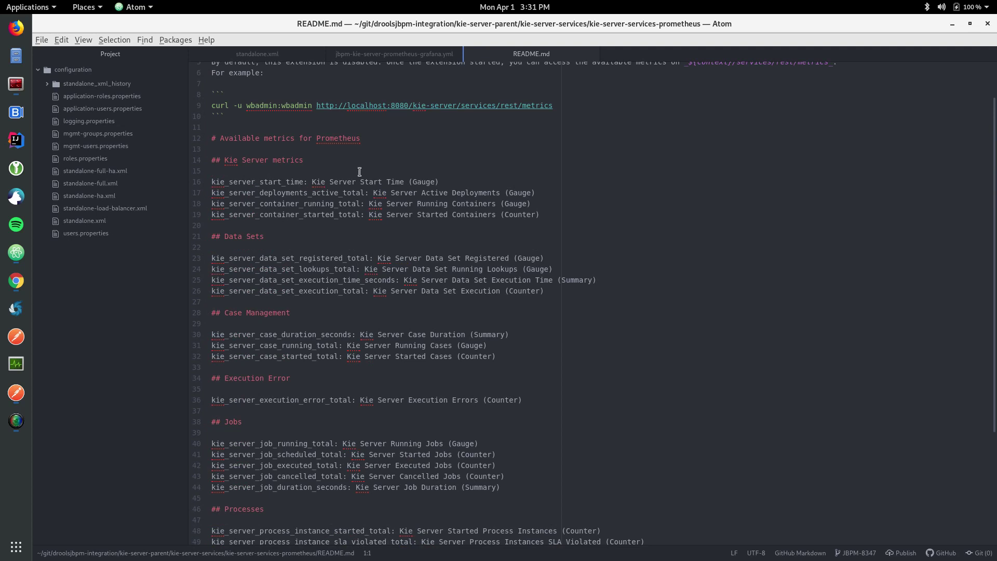
- Point out the start time and started containers metric descriptions in the README
{"action": "left_click_drag", "start_coordinate": [308, 182], "coordinate": [347, 182]}
{"action": "left_click", "coordinate": [439, 185]}
{"action": "left_click", "coordinate": [552, 213]}
{"action": "scroll", "coordinate": [318, 270], "scroll_direction": "down", "scroll_amount": 3}
{"action": "scroll", "coordinate": [318, 270], "scroll_direction": "down", "scroll_amount": 3}
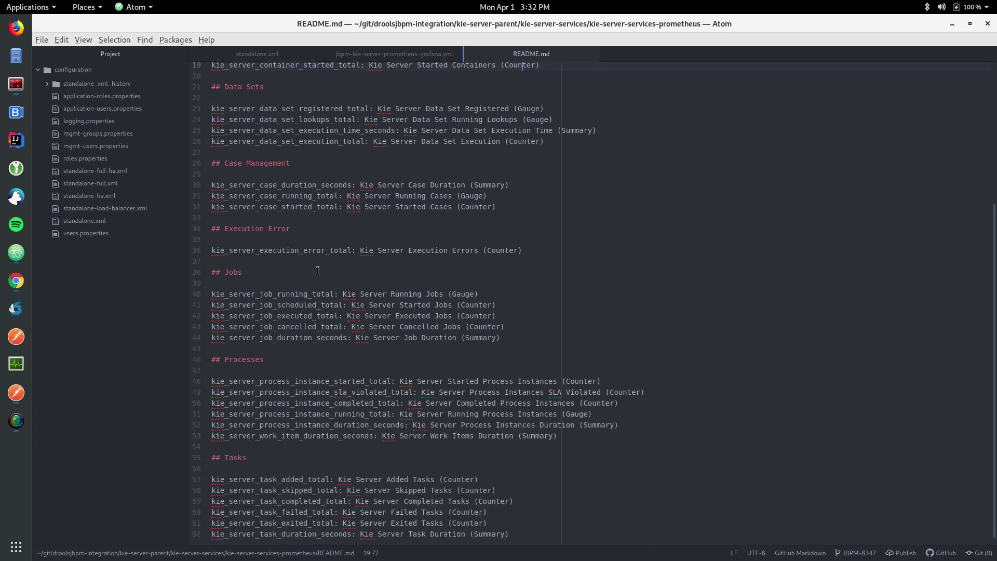
{"action": "scroll", "coordinate": [318, 270], "scroll_direction": "up", "scroll_amount": 8}
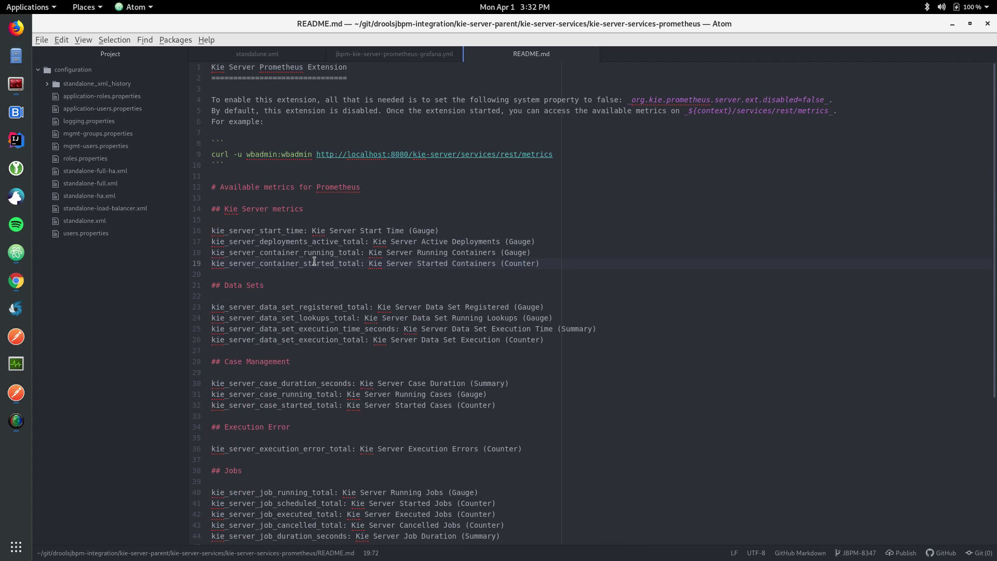